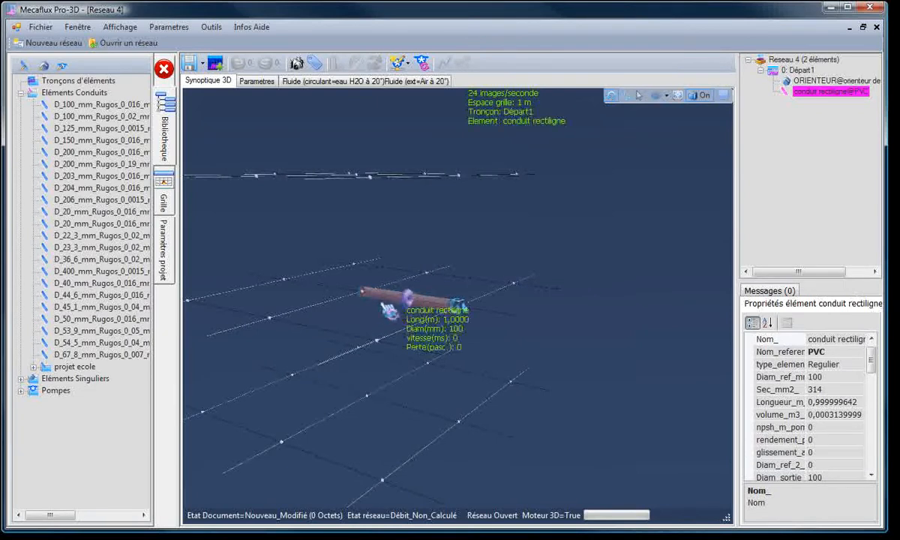
# Step: Add the 100 mm inlet diaphragm from the singular elements library to the free end of the PVC conduit
pyautogui.click(20, 92)
pyautogui.click(21, 104)
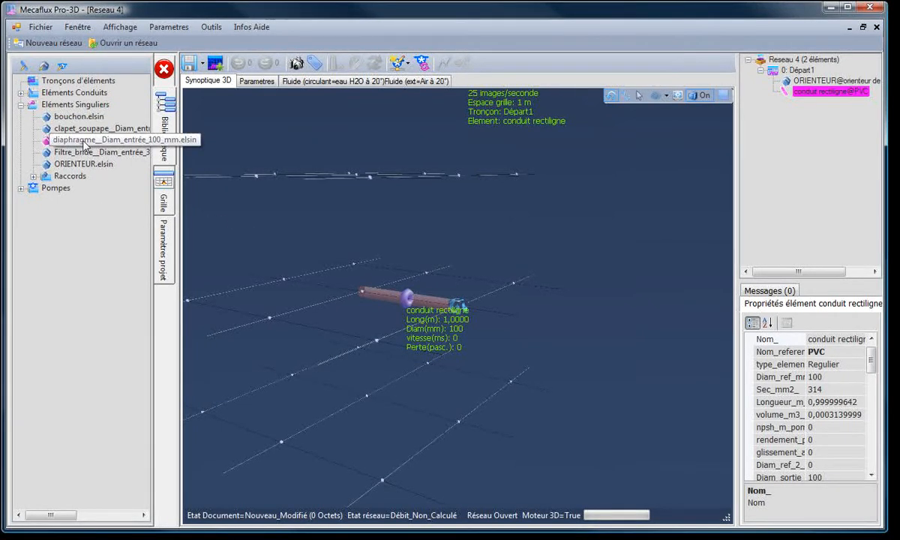
pyautogui.moveTo(69, 152); pyautogui.dragTo(225, 196)
pyautogui.moveTo(316, 274); pyautogui.dragTo(349, 301)
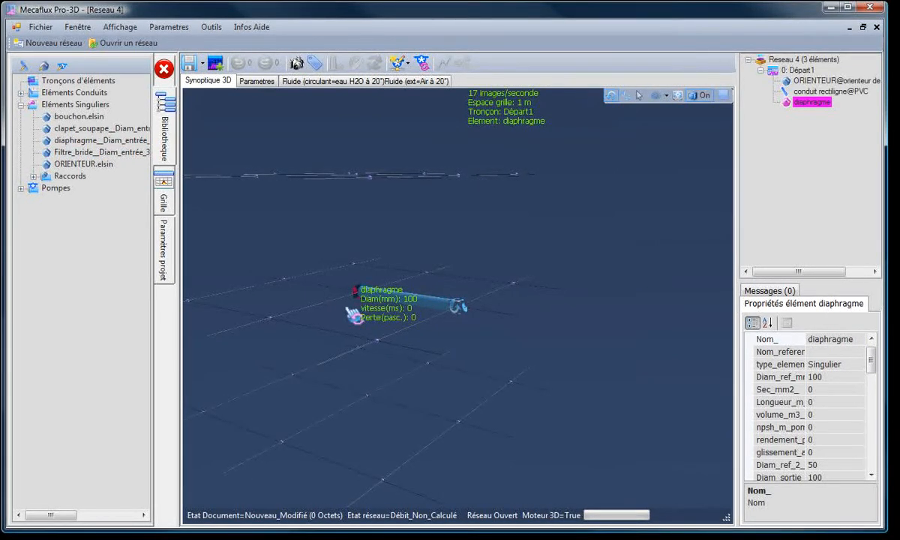
# Step: Examine the placed diaphragm and the PVC conduit, selecting each element of Départ1 and centring the 3D view on it
pyautogui.click(356, 278)
pyautogui.scroll(6, 345, 297)
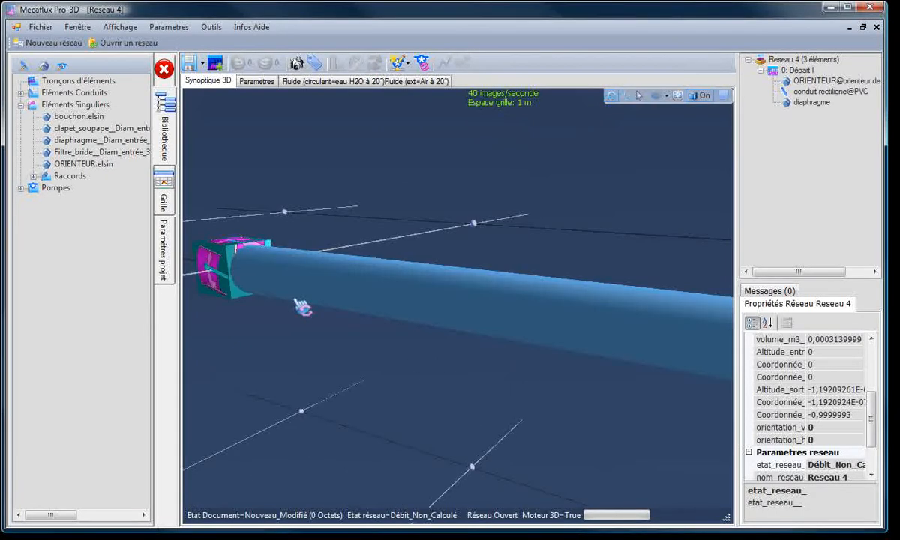
pyautogui.scroll(-5, 311, 349)
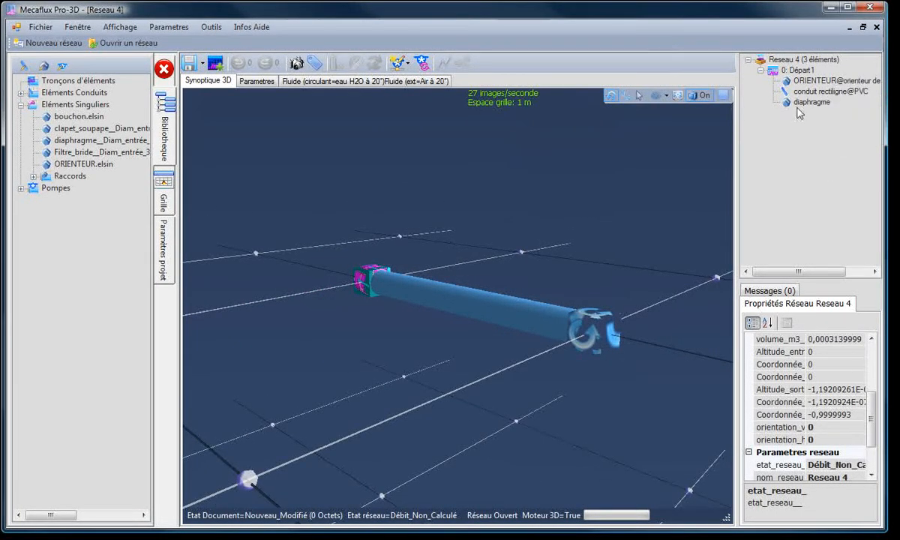
pyautogui.click(813, 91)
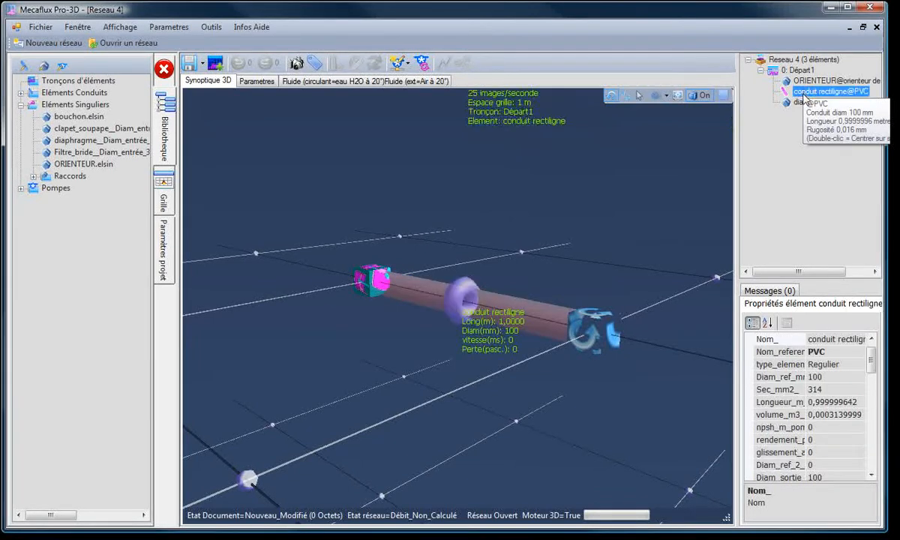
pyautogui.click(802, 104)
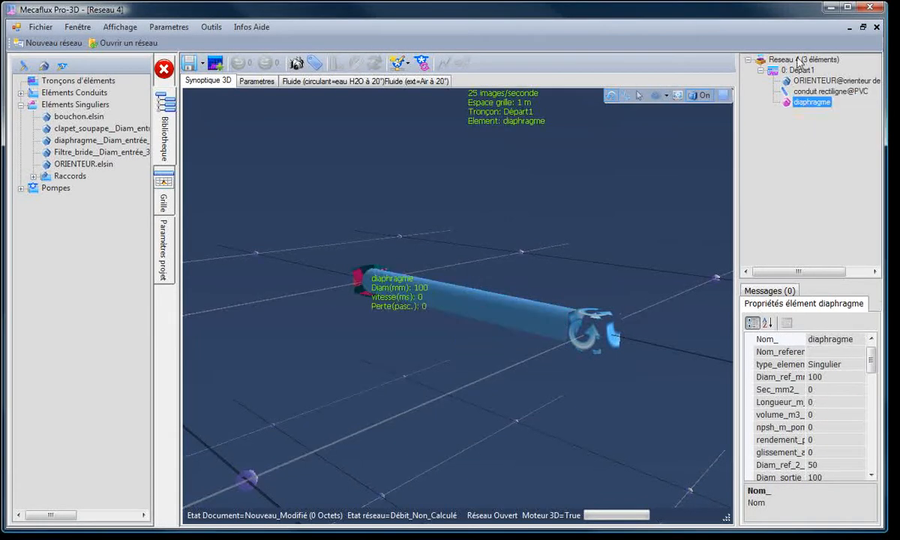
pyautogui.click(812, 92)
pyautogui.doubleClick(812, 93)
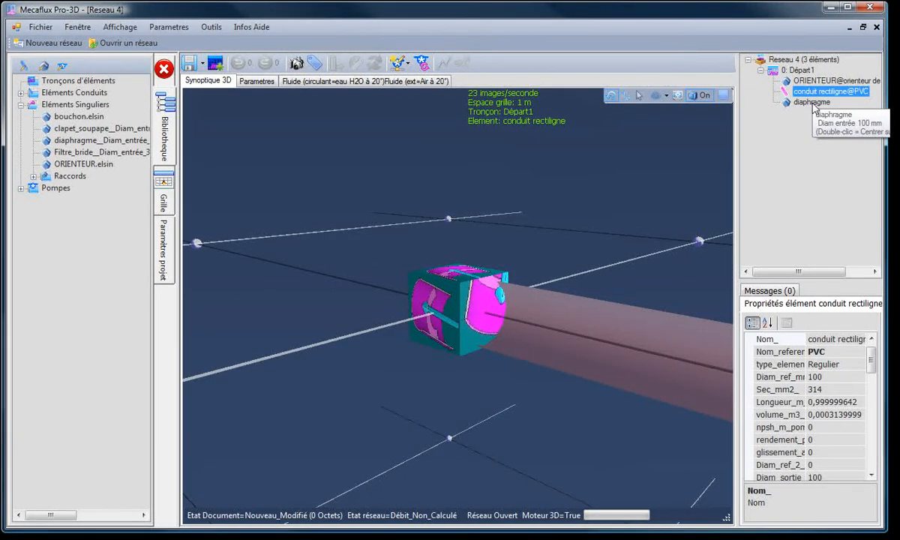
pyautogui.click(814, 105)
pyautogui.doubleClick(822, 81)
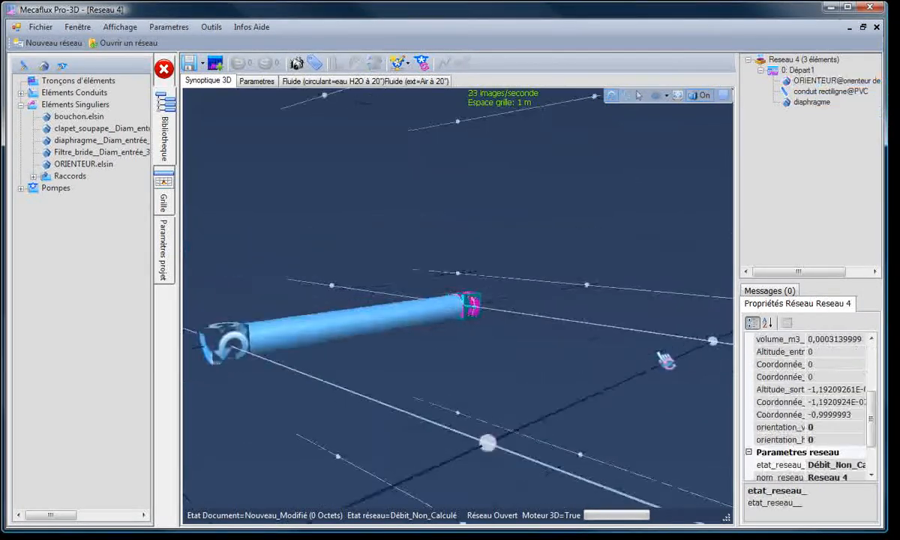
# Step: Delete the diaphragm from the end of the PVC conduit
pyautogui.moveTo(664, 355); pyautogui.dragTo(671, 360)
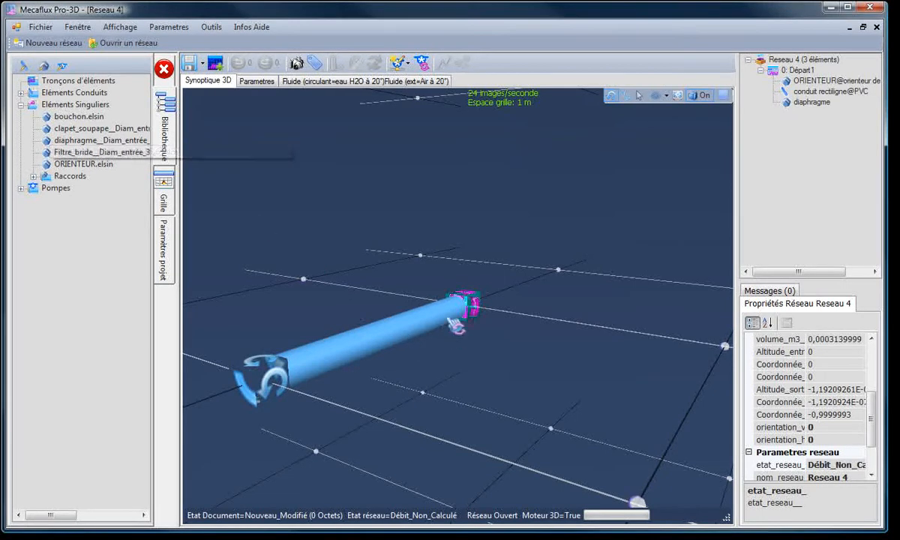
pyautogui.click(478, 310)
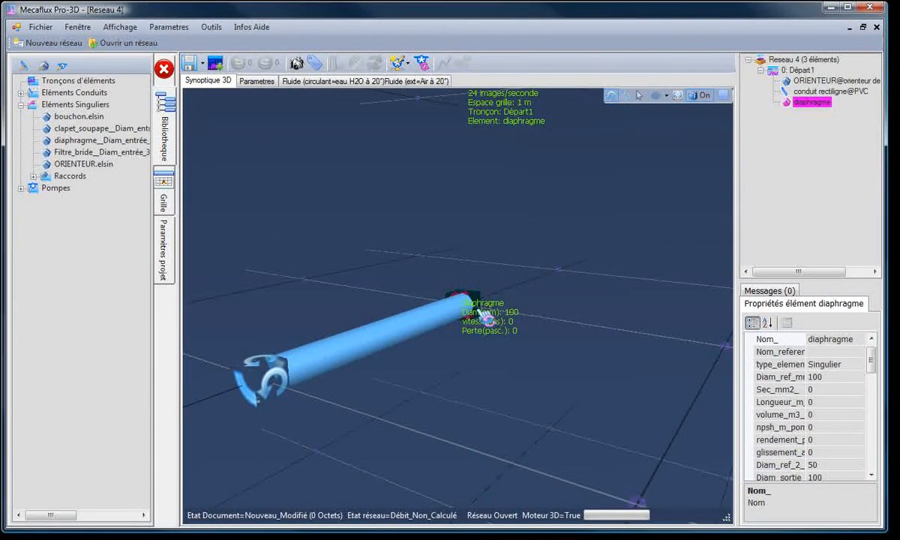
pyautogui.press('Delete')
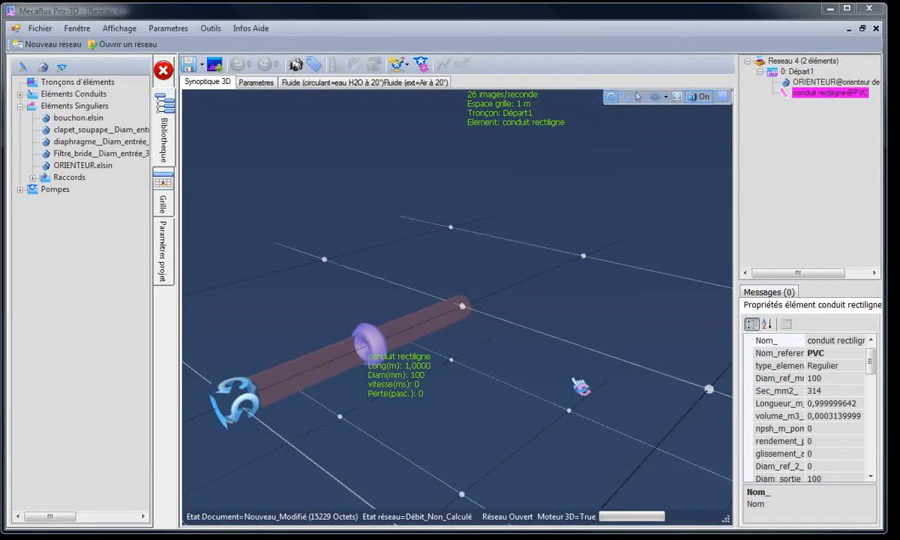
# Step: Start creating a divergent cone (Agrandir) on the PVC conduit, with its diameter-change settings open
pyautogui.moveTo(580, 386); pyautogui.dragTo(535, 396)
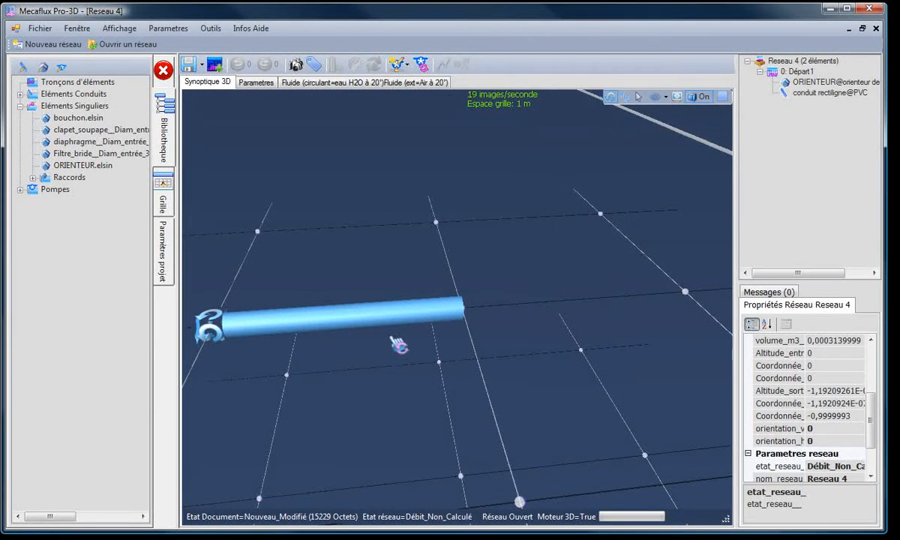
pyautogui.rightClick(435, 320)
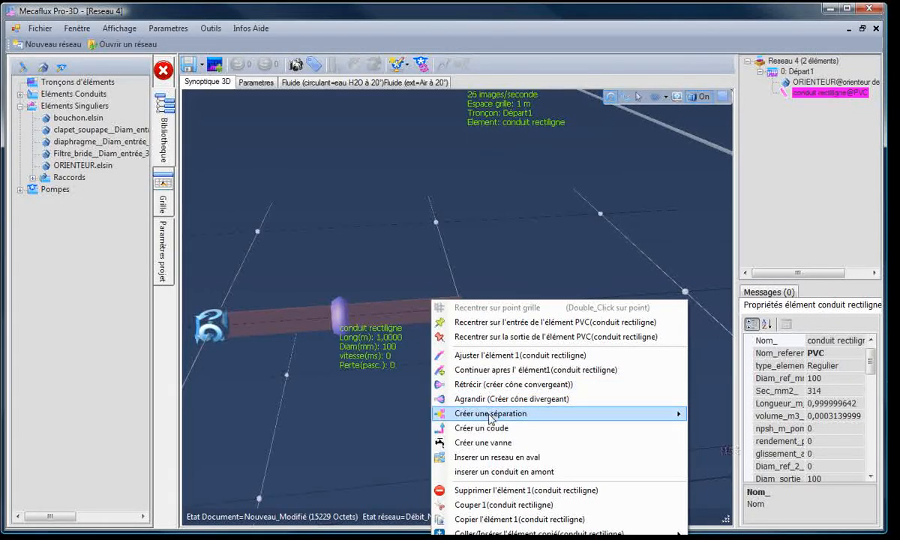
pyautogui.moveTo(644, 414)
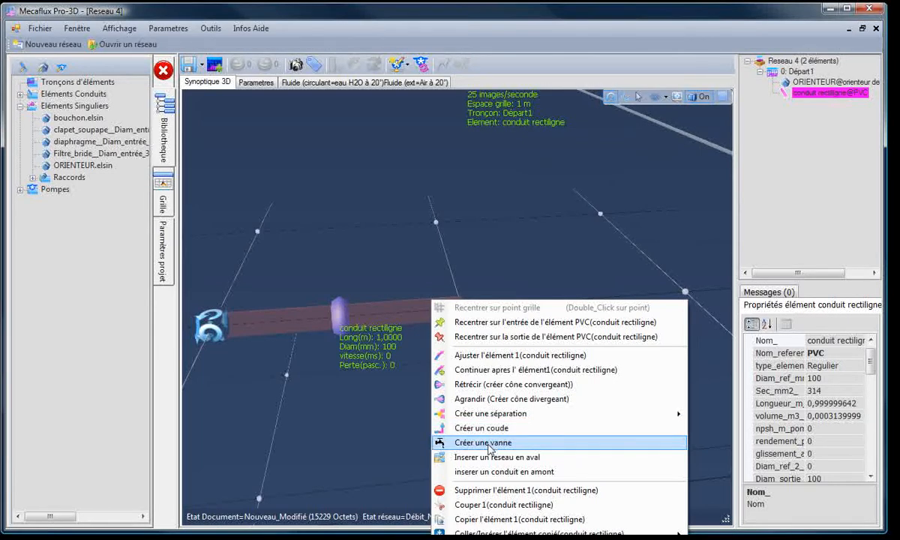
pyautogui.click(475, 403)
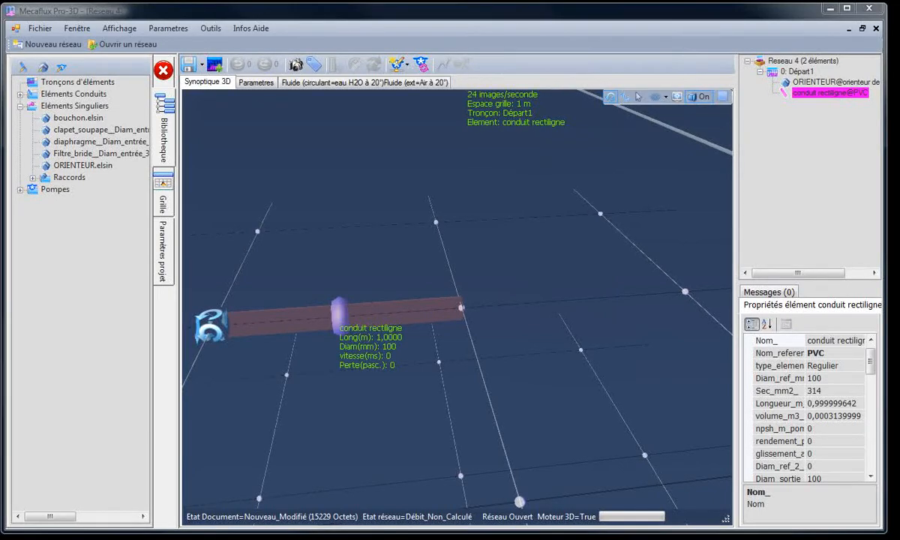
pyautogui.moveTo(454, 85); pyautogui.dragTo(580, 56)
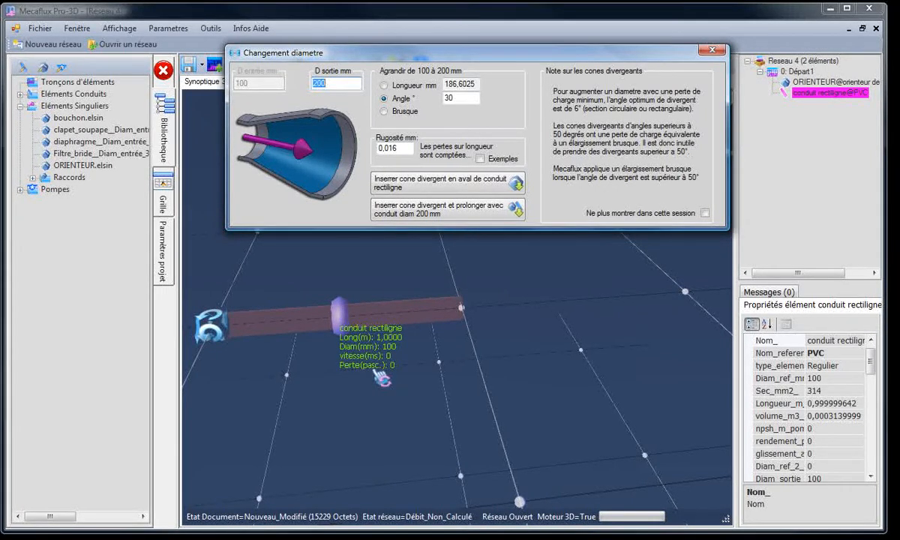
# Step: Set the cone's outlet diameter to 300 mm
pyautogui.click(339, 83)
pyautogui.doubleClick(326, 81)
pyautogui.click(330, 82)
pyautogui.moveTo(330, 82); pyautogui.dragTo(301, 85)
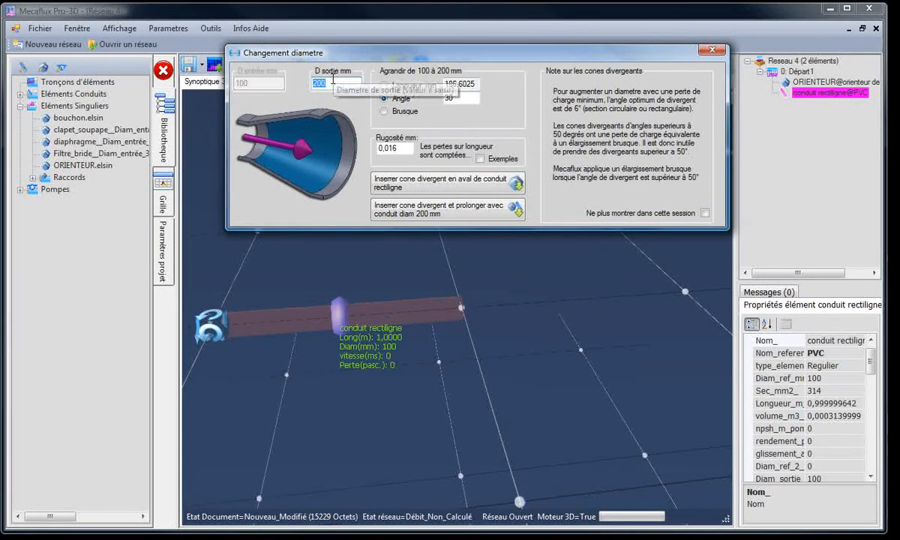
pyautogui.moveTo(395, 54); pyautogui.dragTo(389, 69)
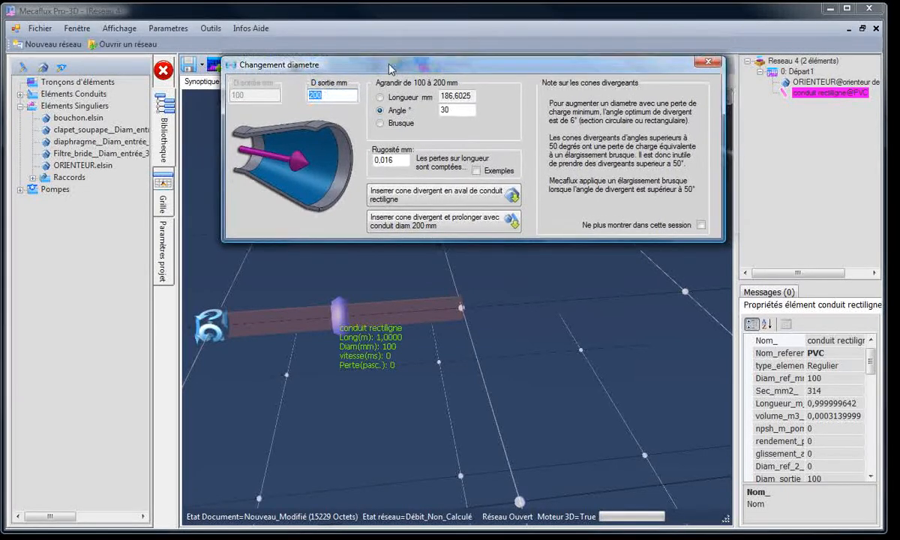
pyautogui.moveTo(313, 91); pyautogui.dragTo(288, 84)
pyautogui.write('3')
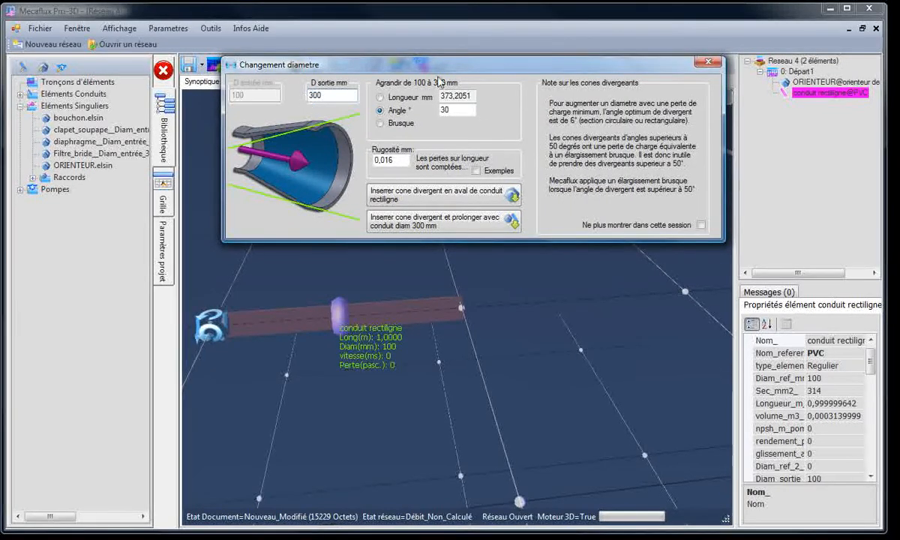
# Step: Set the divergent cone's angle to 10° for the 300 mm outlet
pyautogui.click(458, 109)
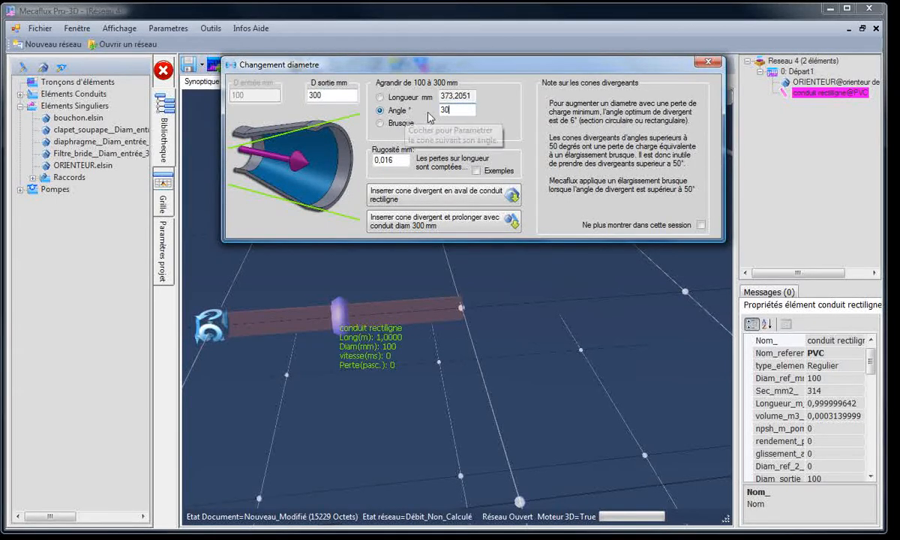
pyautogui.moveTo(444, 111); pyautogui.dragTo(400, 110)
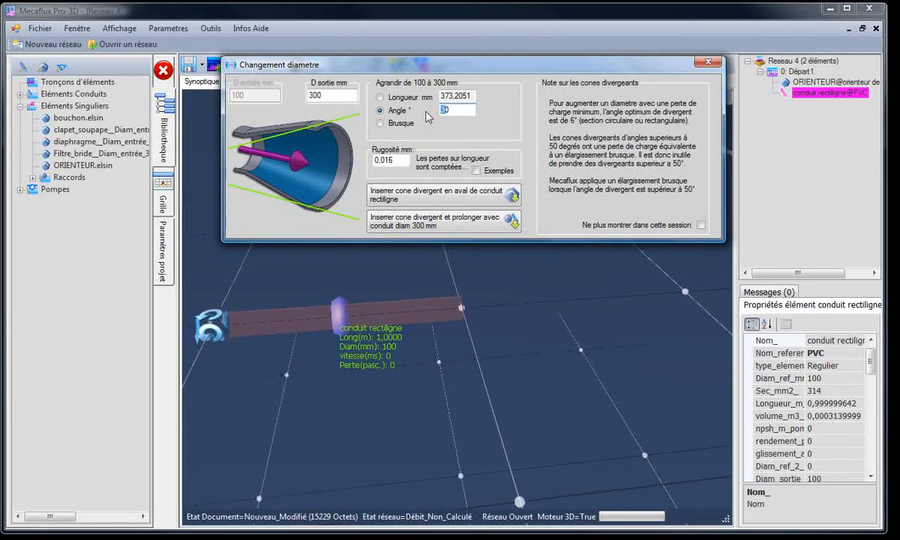
pyautogui.write('1')
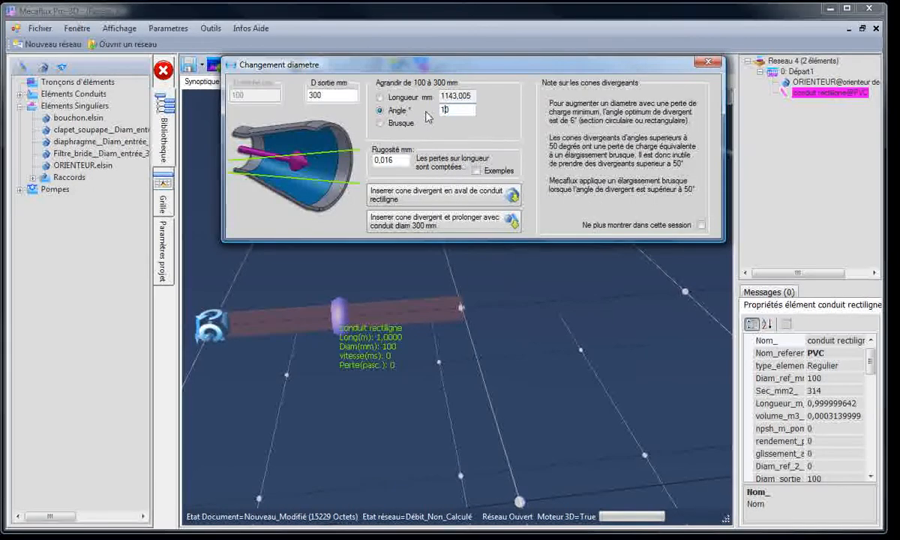
# Step: Define the divergent cone by length instead of angle and set the length to 1000 mm
pyautogui.click(402, 98)
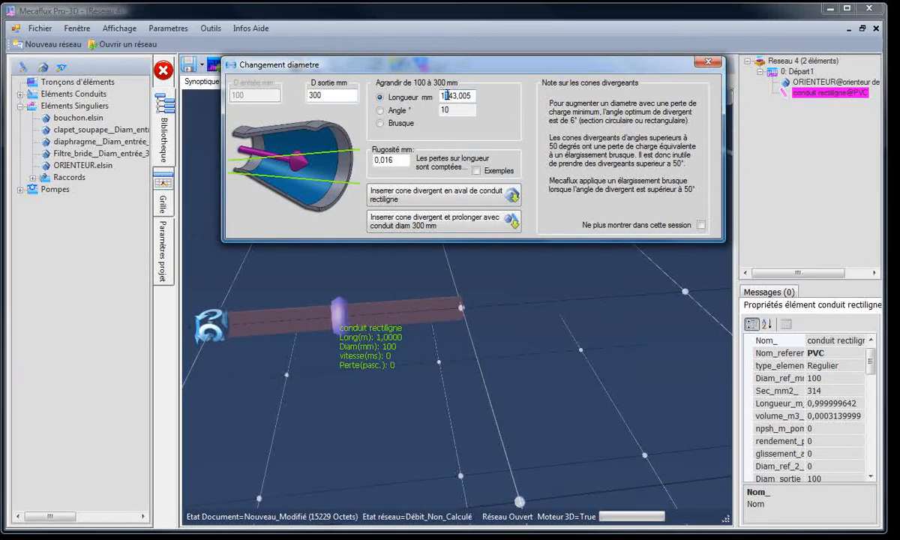
pyautogui.moveTo(444, 96); pyautogui.dragTo(489, 94)
pyautogui.write('000')
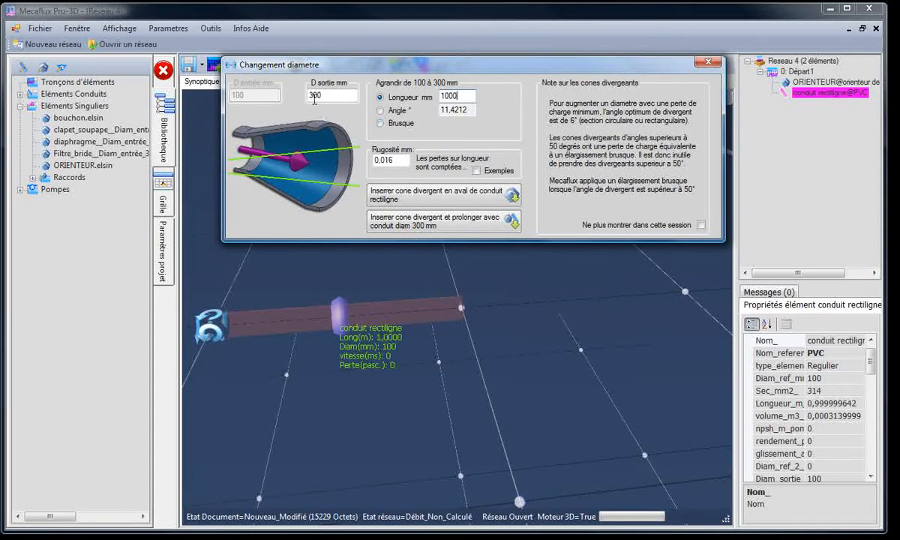
# Step: Make the diameter change abrupt (Brusque) and set its outlet diameter to 50 mm
pyautogui.click(380, 123)
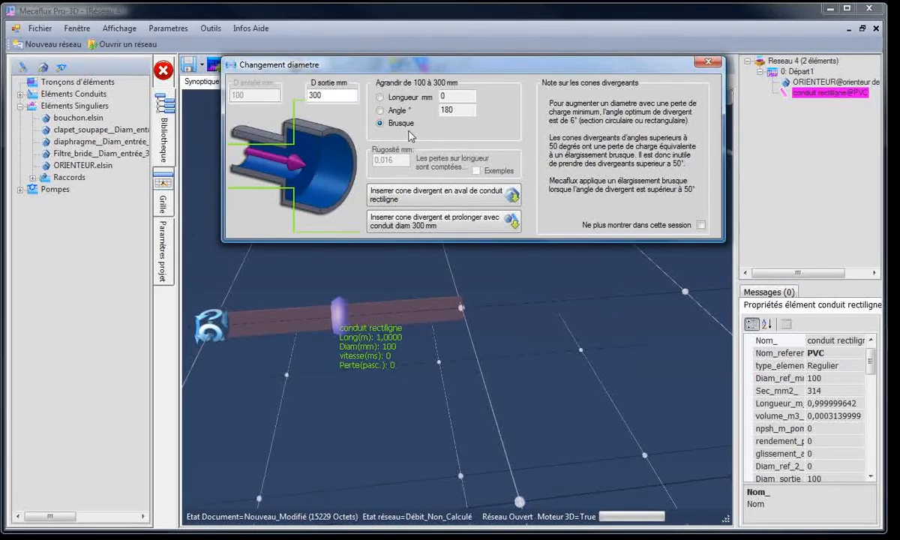
pyautogui.click(327, 95)
pyautogui.moveTo(335, 65); pyautogui.dragTo(287, 113)
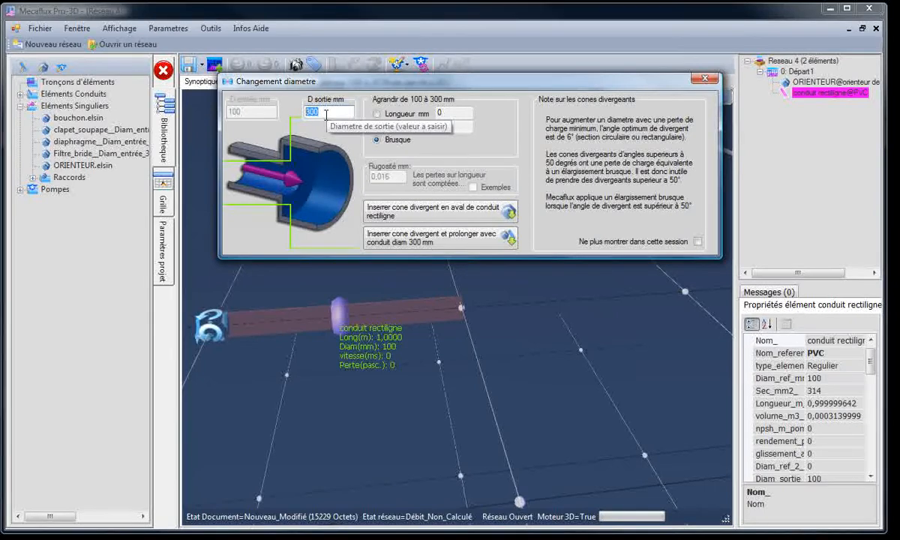
pyautogui.write('50')
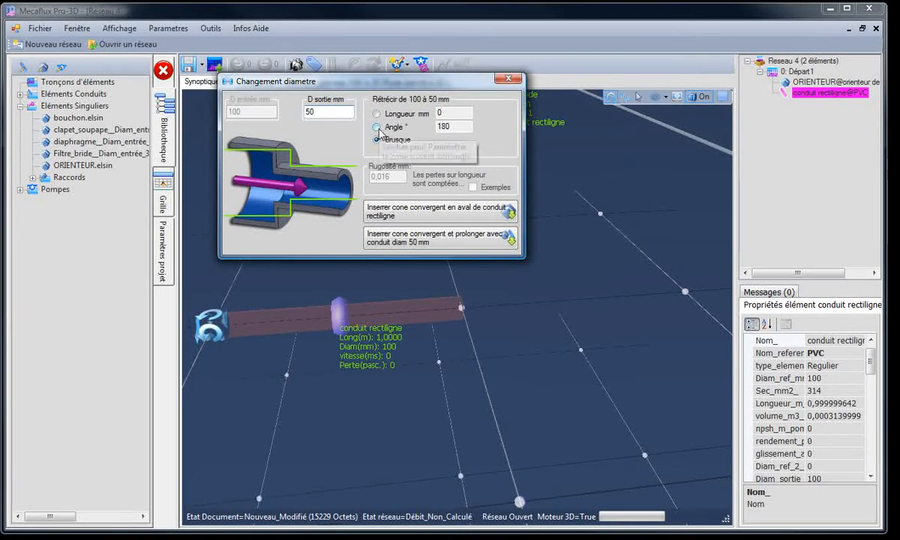
# Step: Define the cone by angle instead of as an abrupt change and set the angle to 10°
pyautogui.click(377, 127)
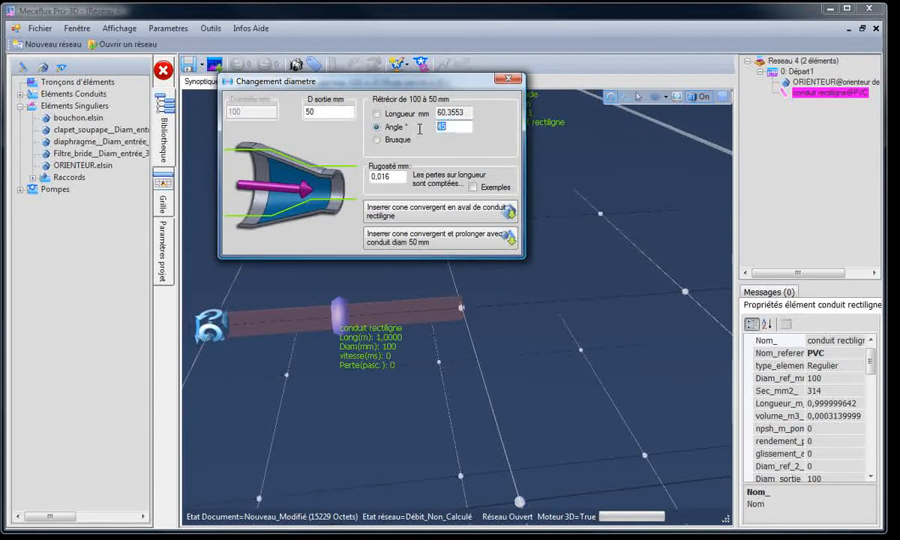
pyautogui.press('BackSpace')
pyautogui.press('BackSpace')
pyautogui.write('10')
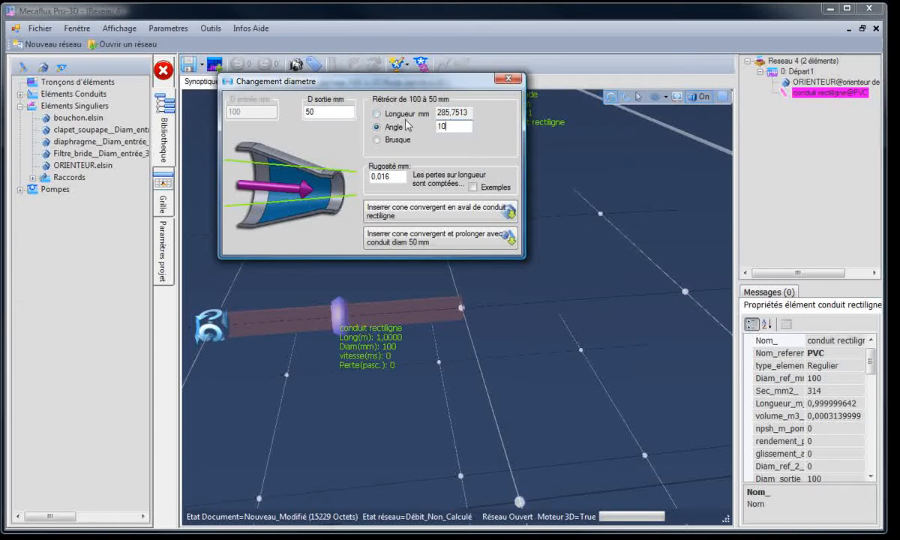
# Step: Set the cone's outlet diameter to 200 mm to make it divergent
pyautogui.moveTo(386, 83); pyautogui.dragTo(304, 76)
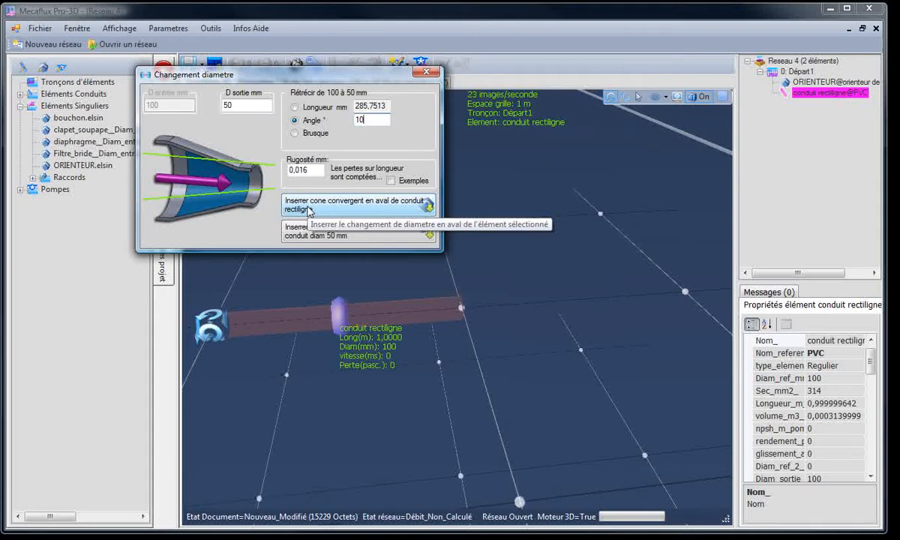
pyautogui.moveTo(248, 105); pyautogui.dragTo(207, 105)
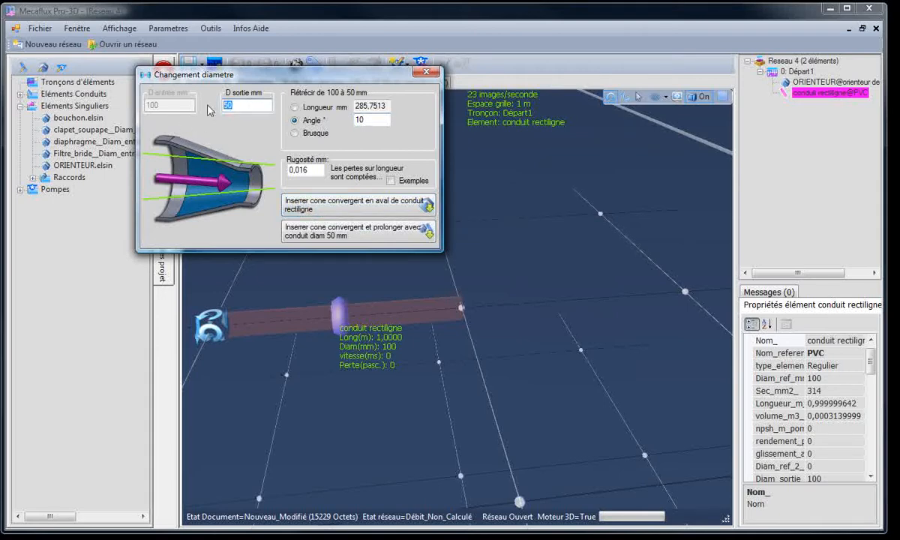
pyautogui.write('200')
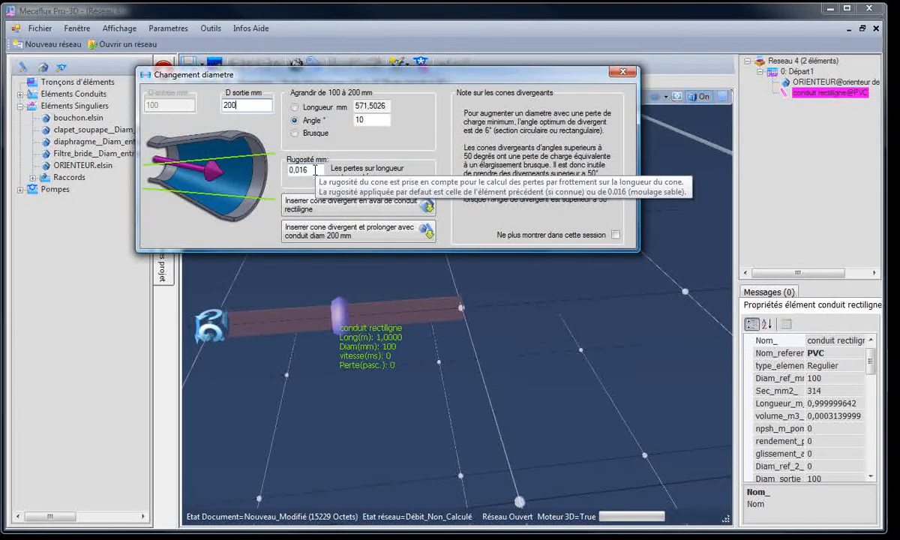
# Step: Show the roughness examples for the cone and look through the list of surface types without choosing one
pyautogui.click(390, 180)
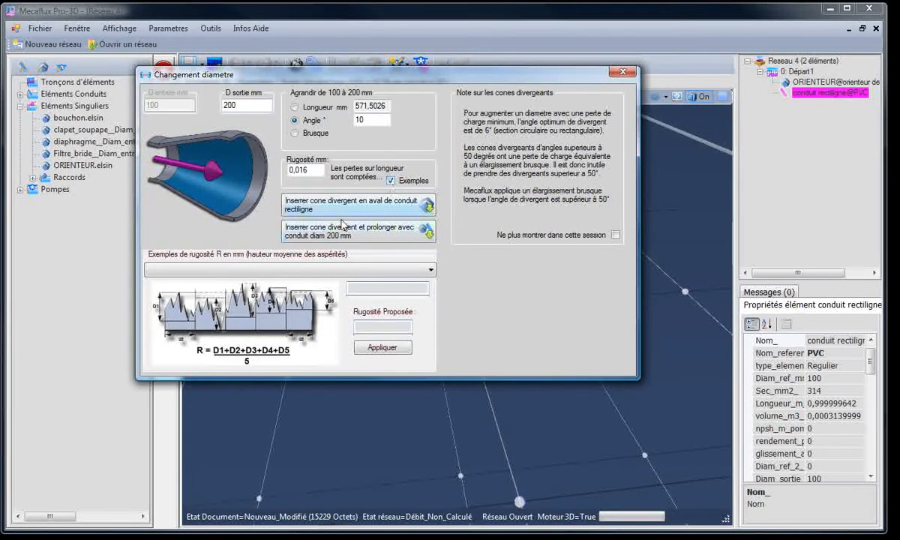
pyautogui.click(333, 270)
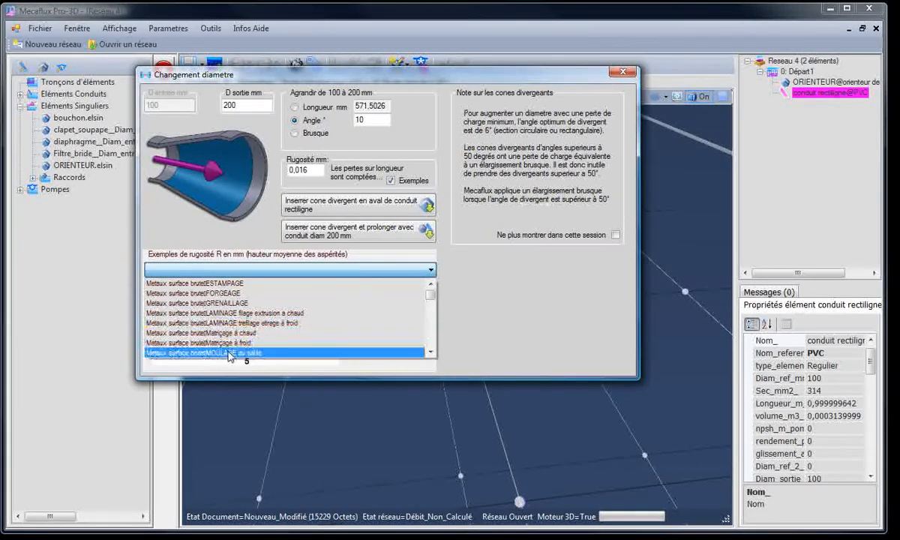
pyautogui.click(233, 236)
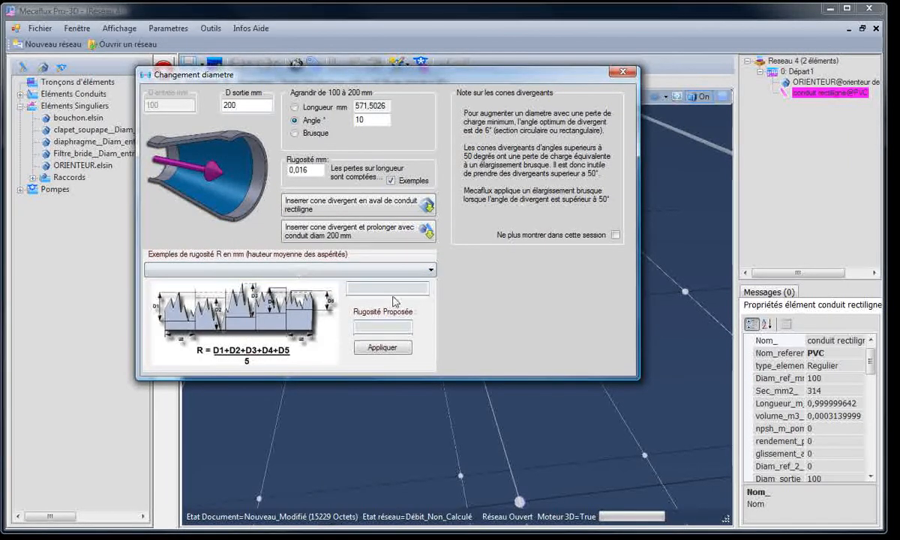
# Step: Look through the raw metal surface types in the roughness examples without choosing one, and hide the examples
pyautogui.click(407, 270)
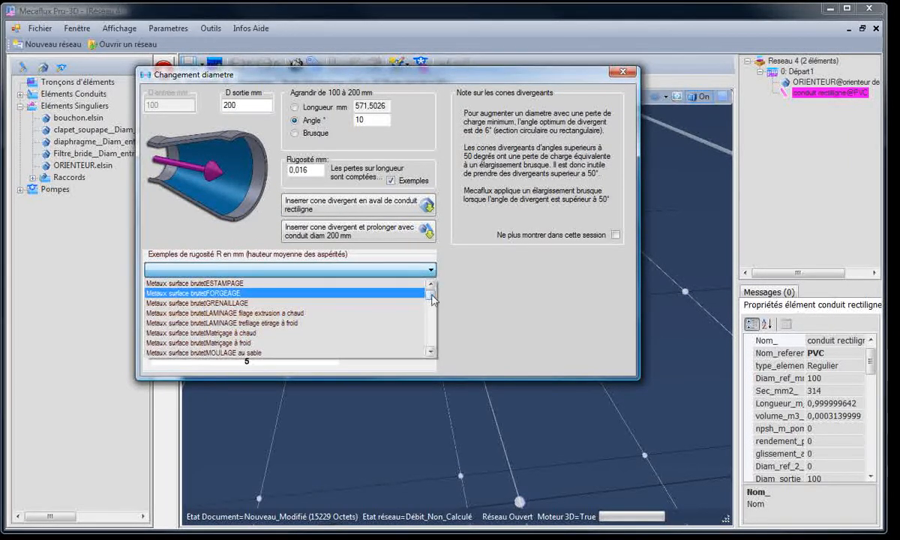
pyautogui.moveTo(431, 293); pyautogui.dragTo(428, 319)
pyautogui.click(242, 238)
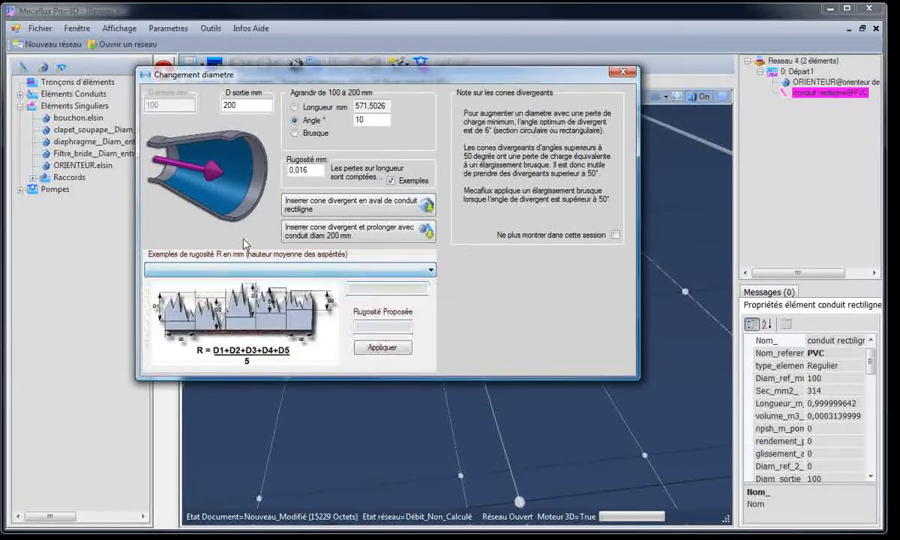
pyautogui.click(391, 180)
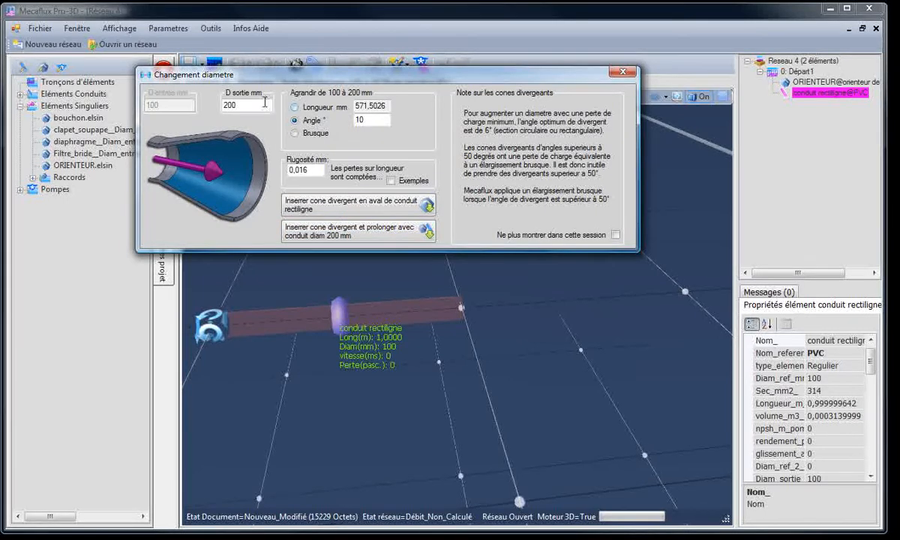
# Step: Try divergent angles of 50° and 51° for the cone
pyautogui.moveTo(366, 119); pyautogui.dragTo(338, 126)
pyautogui.write('50')
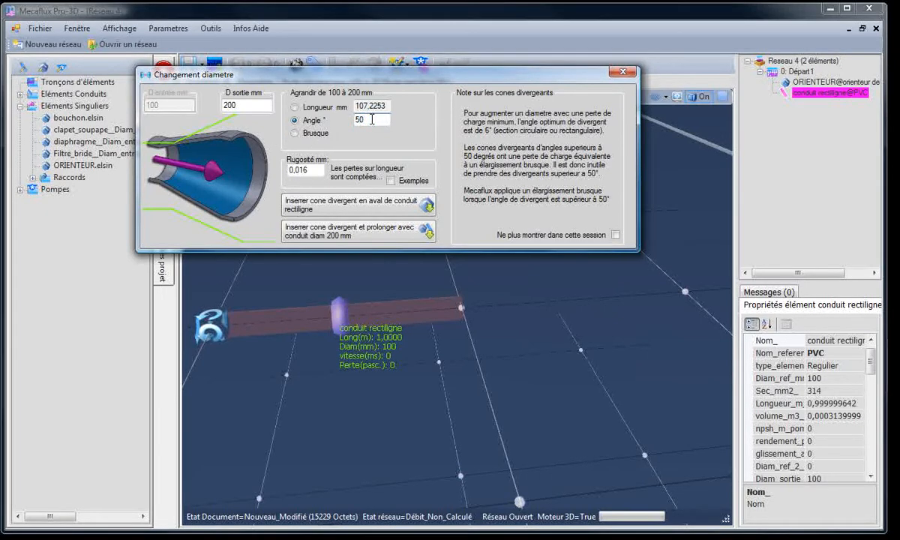
pyautogui.press('BackSpace')
pyautogui.write('1')
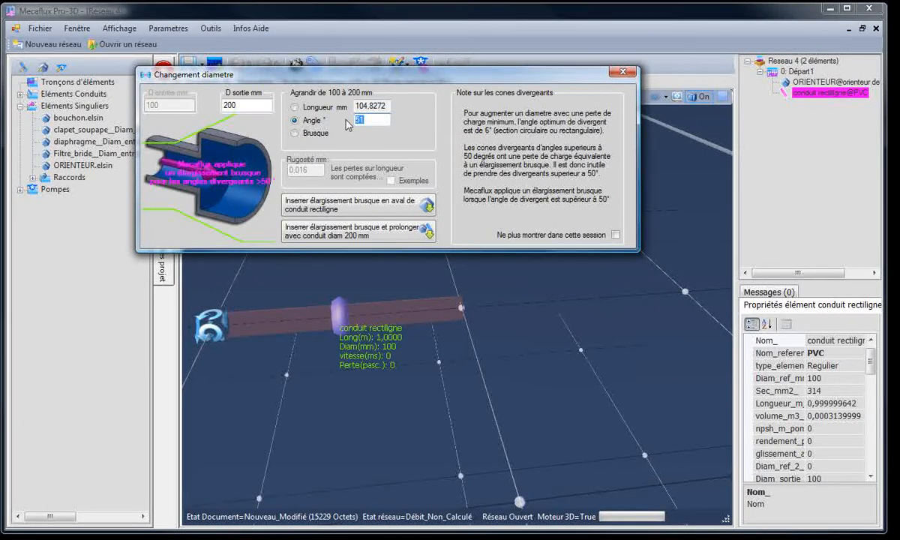
# Step: Set the cone angle to 10° and insert the divergent cone, extended with a 200 mm diameter conduit
pyautogui.write('10')
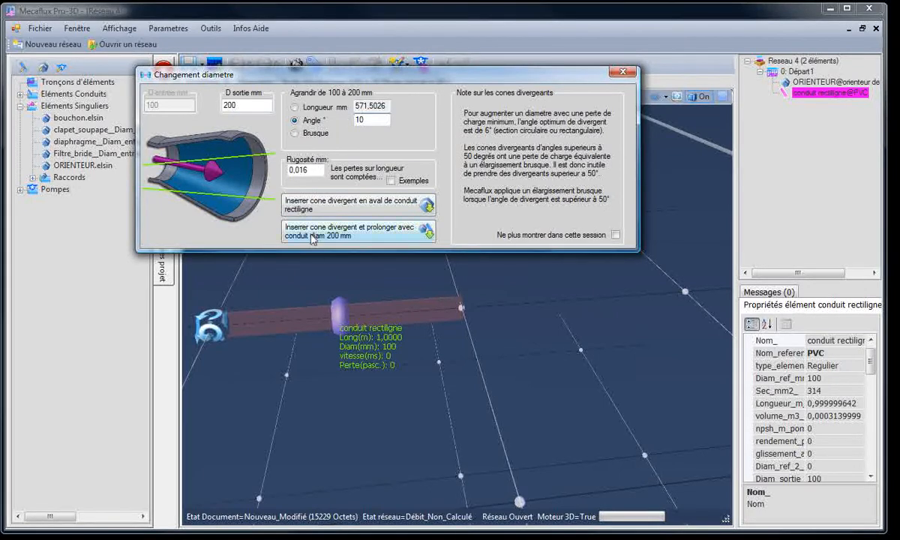
pyautogui.click(366, 238)
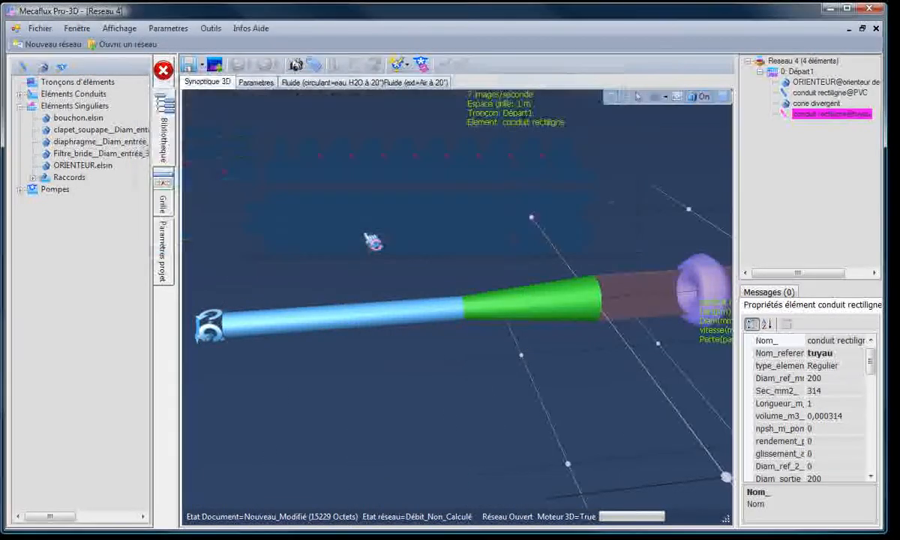
# Step: Examine the inserted divergent cone and the 200 mm conduit after it from several viewing angles
pyautogui.moveTo(482, 396); pyautogui.dragTo(649, 420)
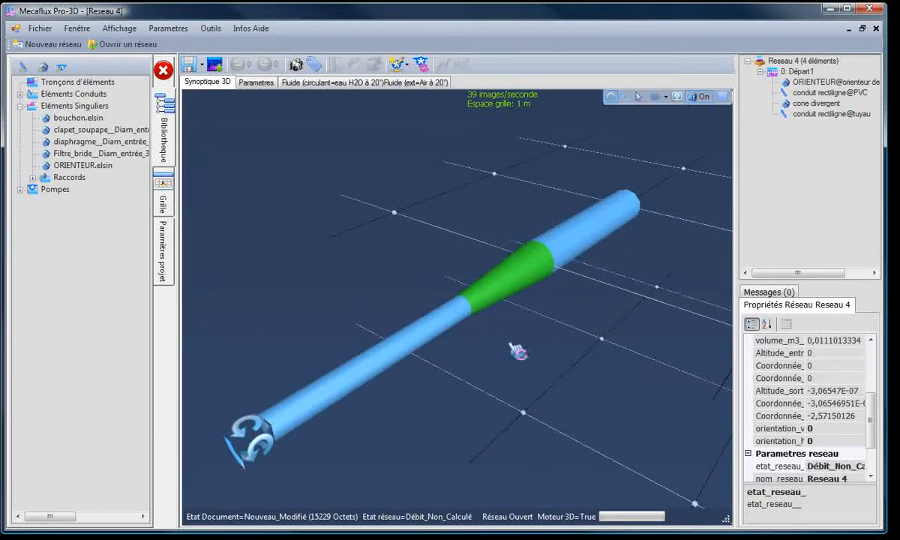
pyautogui.click(495, 277)
pyautogui.click(569, 408)
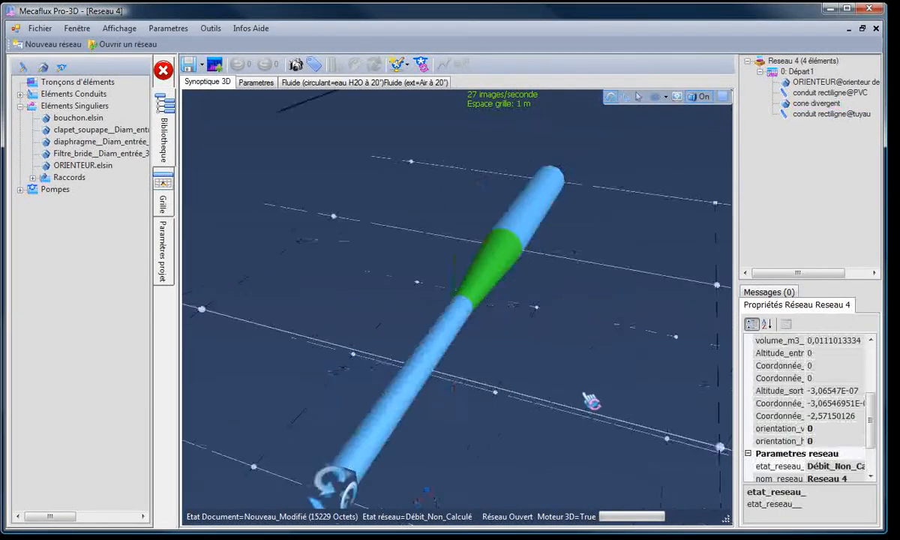
pyautogui.moveTo(568, 396); pyautogui.dragTo(522, 382)
pyautogui.click(663, 331)
pyautogui.scroll(-5, 664, 331)
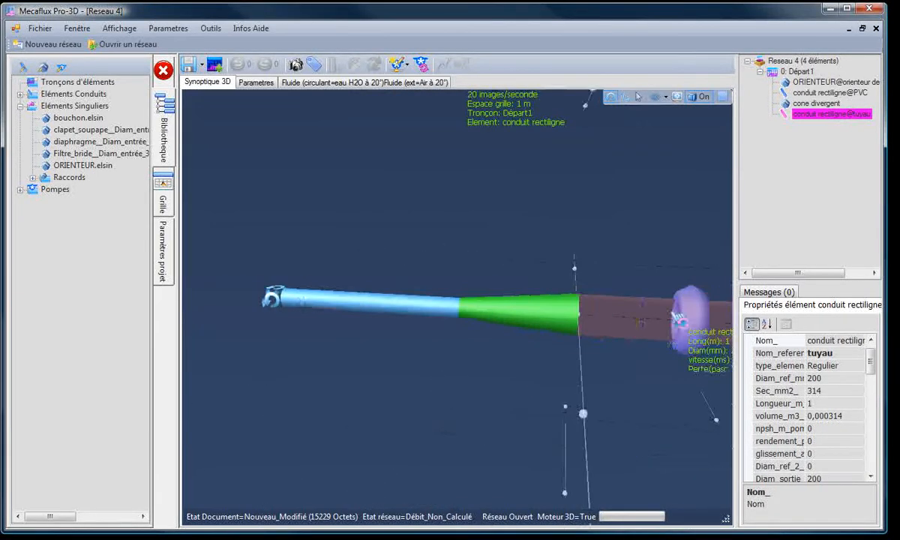
pyautogui.scroll(1, 646, 361)
pyautogui.moveTo(646, 363)
pyautogui.mouseDown()
pyautogui.moveTo(542, 365)
pyautogui.moveTo(518, 376)
pyautogui.moveTo(518, 385)
pyautogui.moveTo(642, 366)
pyautogui.mouseUp()
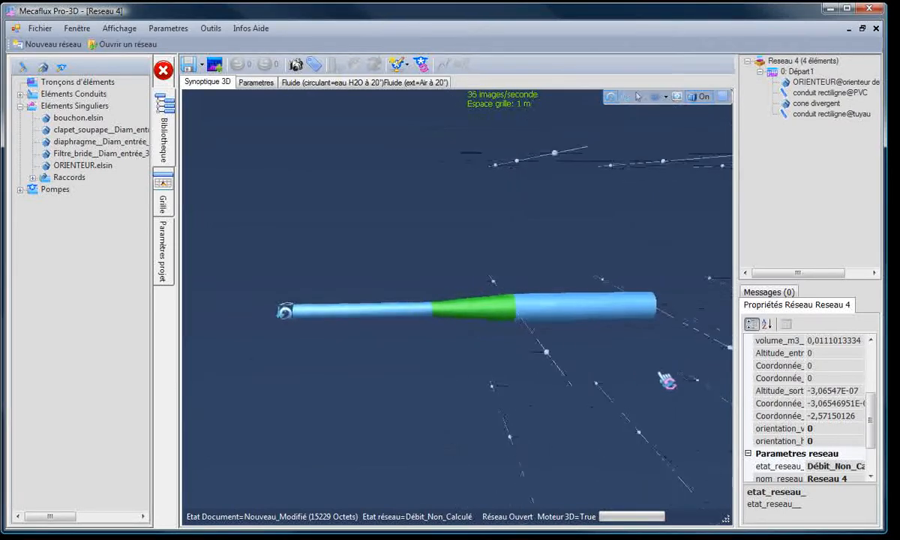
# Step: Centre on the 200 mm conduit after the cone and create a 135° separation (raccords séparation 135°) at its outlet
pyautogui.doubleClick(827, 114)
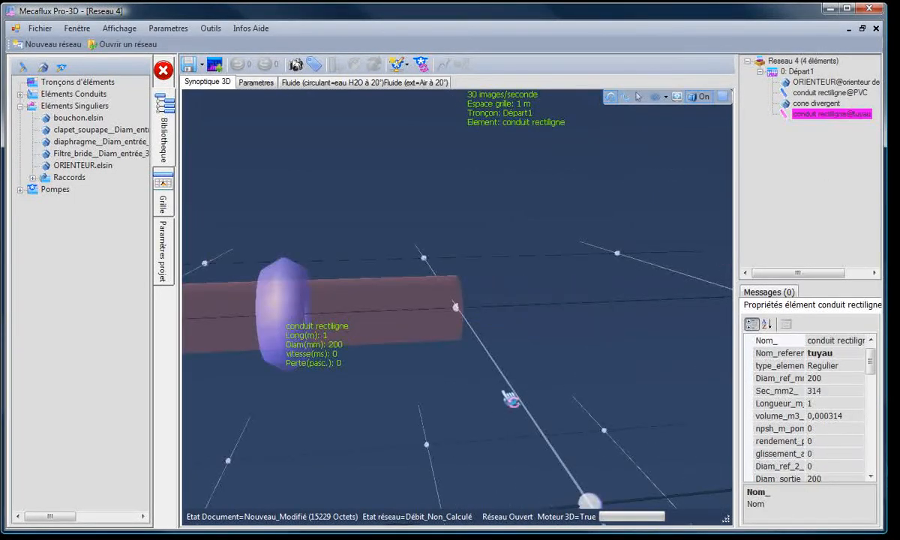
pyautogui.moveTo(512, 399); pyautogui.dragTo(474, 372)
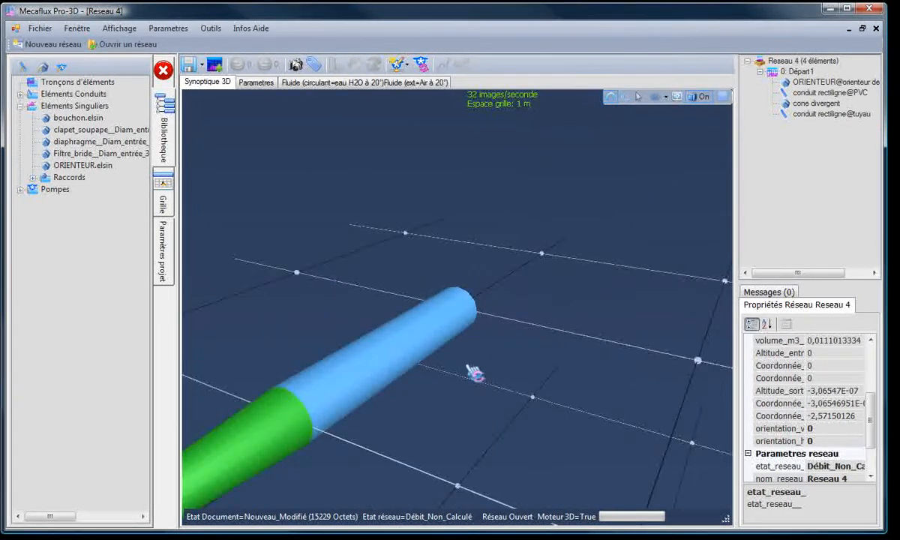
pyautogui.rightClick(457, 302)
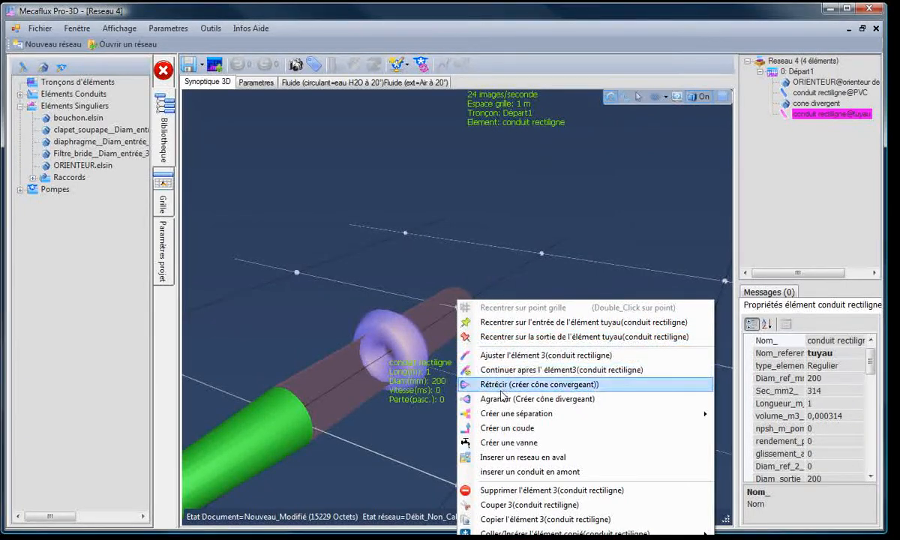
pyautogui.moveTo(493, 416)
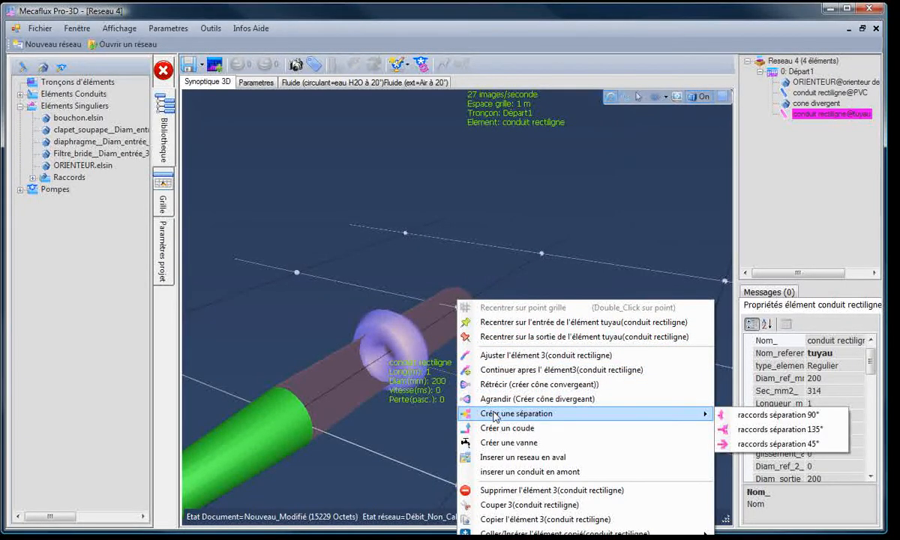
pyautogui.click(747, 433)
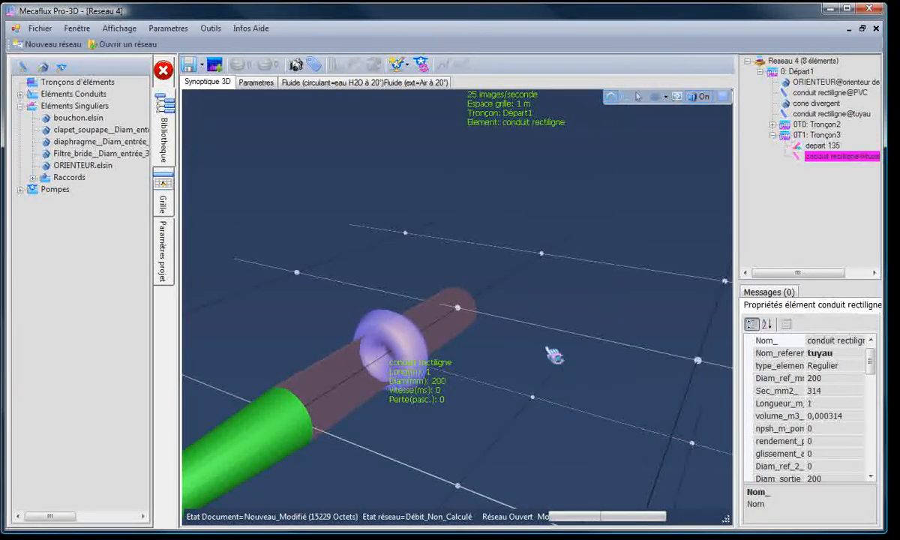
# Step: Examine the 135° separation in 3D and identify the fittings and conduits of Tronçon2 and Tronçon3 in the network tree
pyautogui.moveTo(495, 417); pyautogui.dragTo(385, 380)
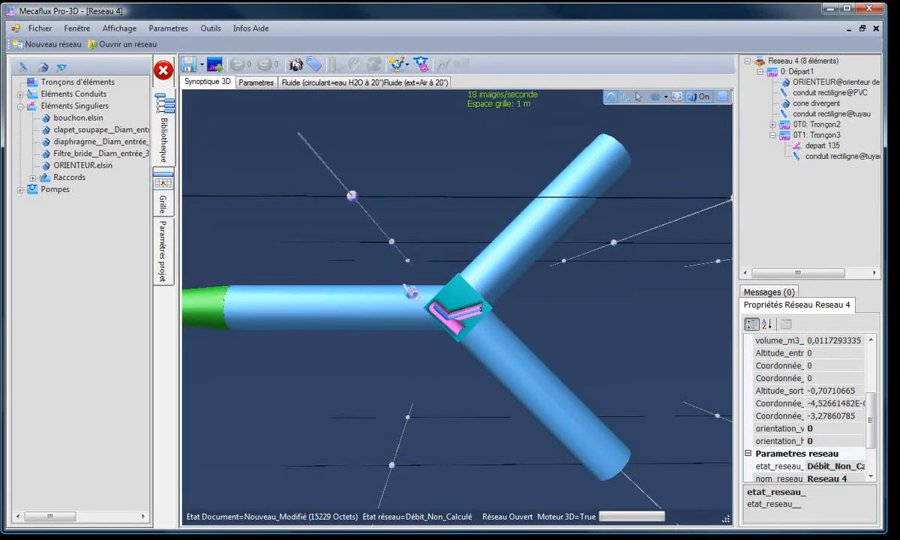
pyautogui.moveTo(604, 256); pyautogui.dragTo(643, 284)
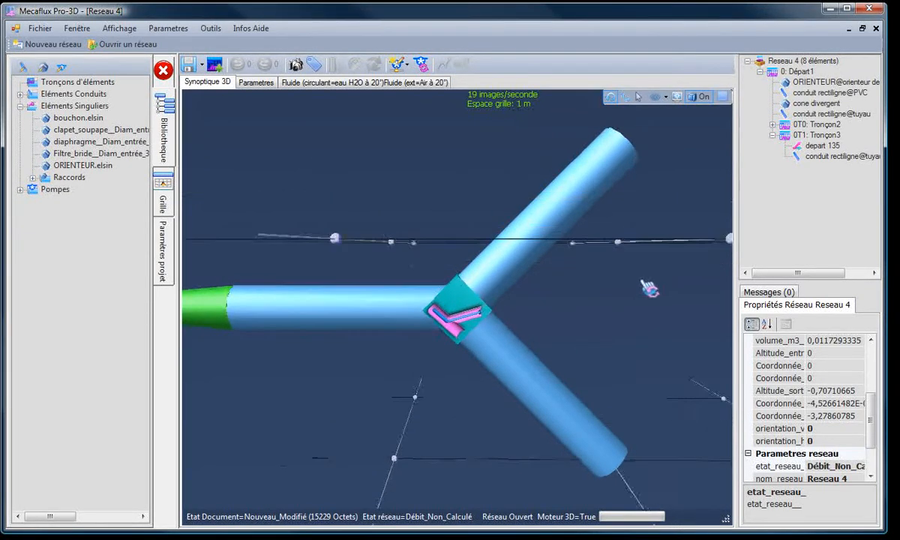
pyautogui.click(773, 125)
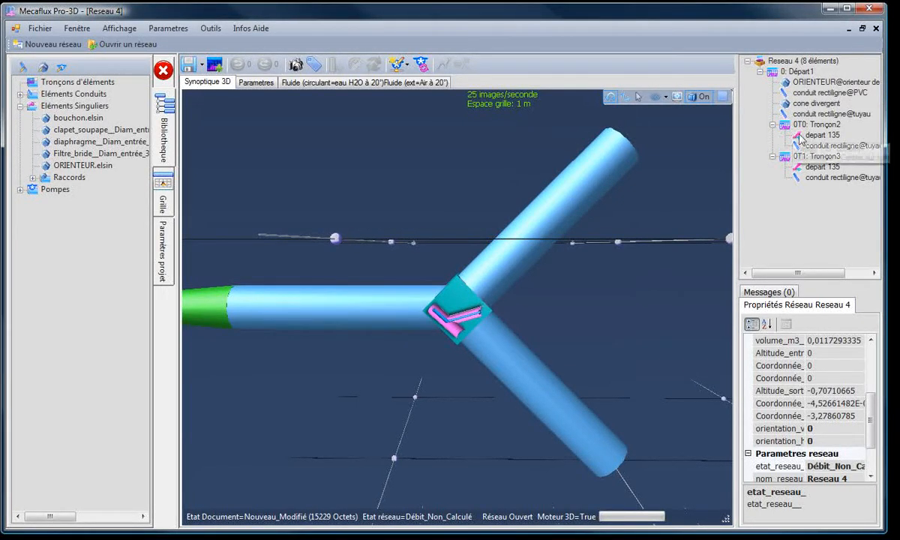
pyautogui.click(814, 145)
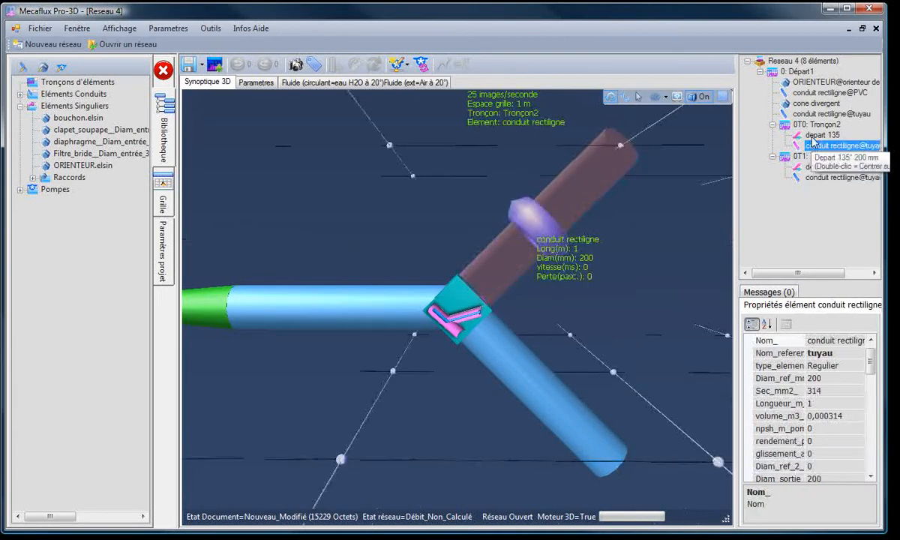
pyautogui.click(825, 177)
pyautogui.moveTo(383, 407); pyautogui.dragTo(430, 414)
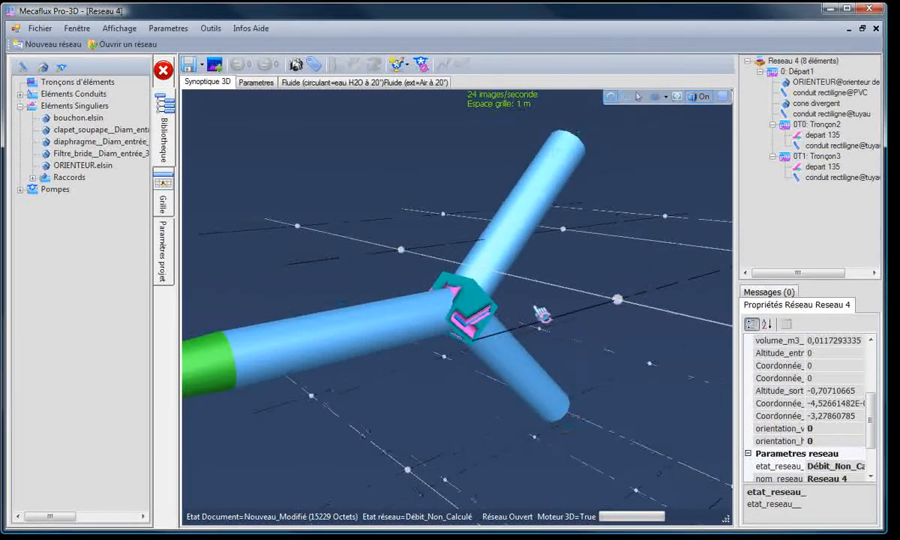
pyautogui.moveTo(533, 306); pyautogui.dragTo(583, 335)
pyautogui.moveTo(464, 425); pyautogui.dragTo(497, 428)
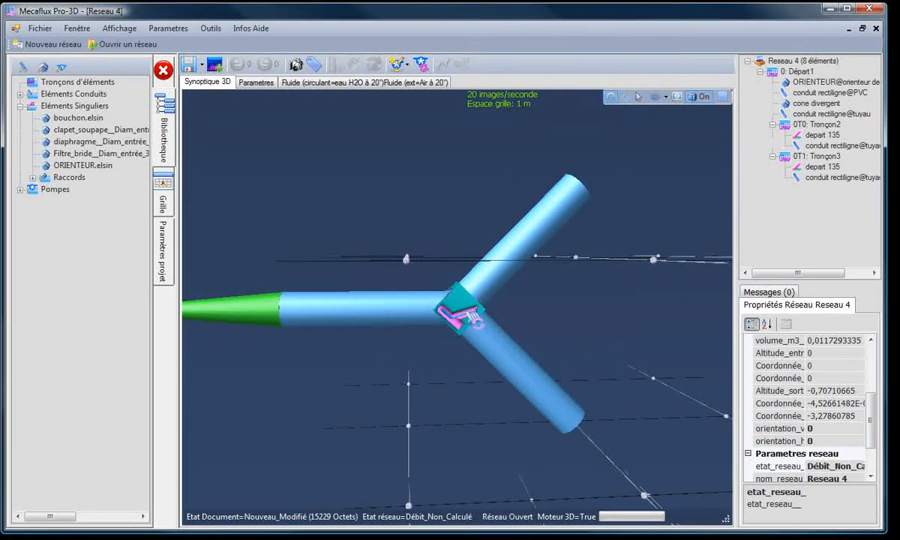
pyautogui.click(821, 168)
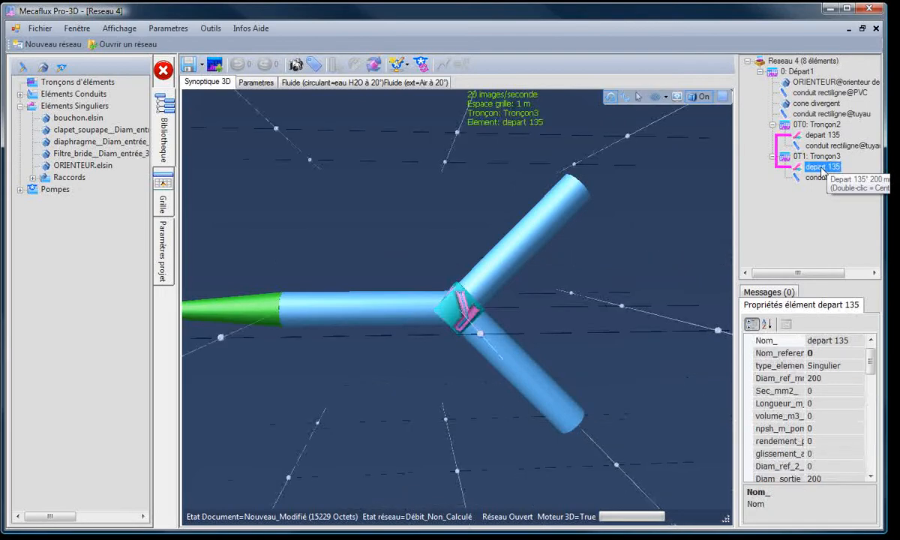
pyautogui.click(547, 312)
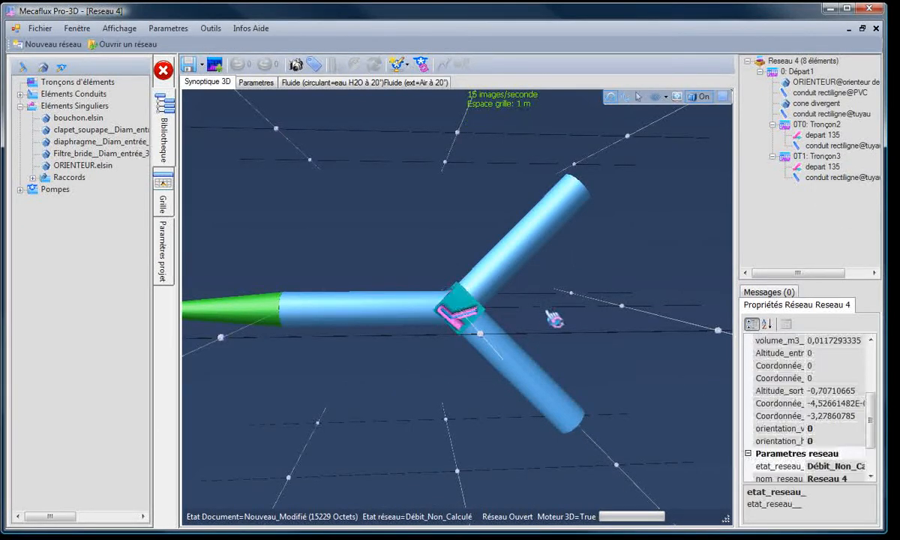
pyautogui.moveTo(431, 419); pyautogui.dragTo(478, 432)
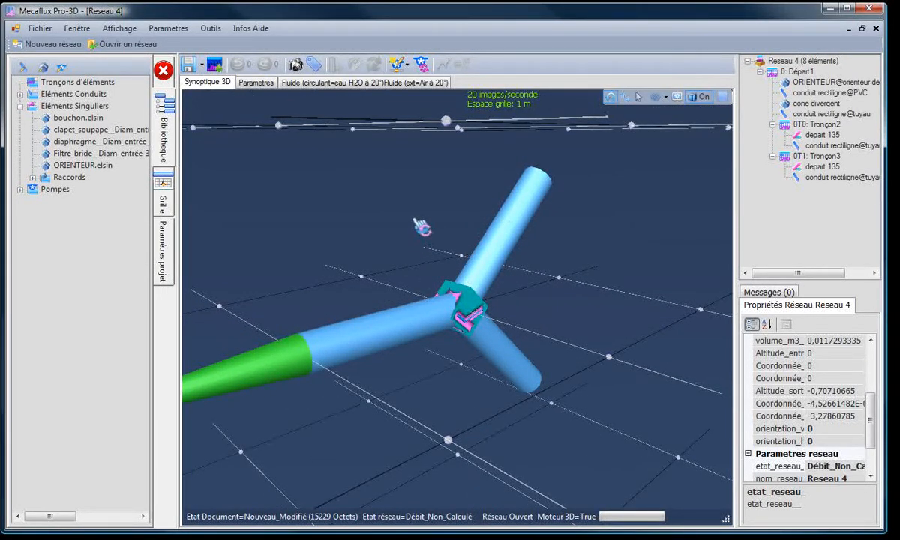
# Step: Adjust the Tronçon2 conduit to a -90° deviation, 1 m long, ending at X=1, Y=-2.5715, altitude 0, and check the separation
pyautogui.rightClick(521, 223)
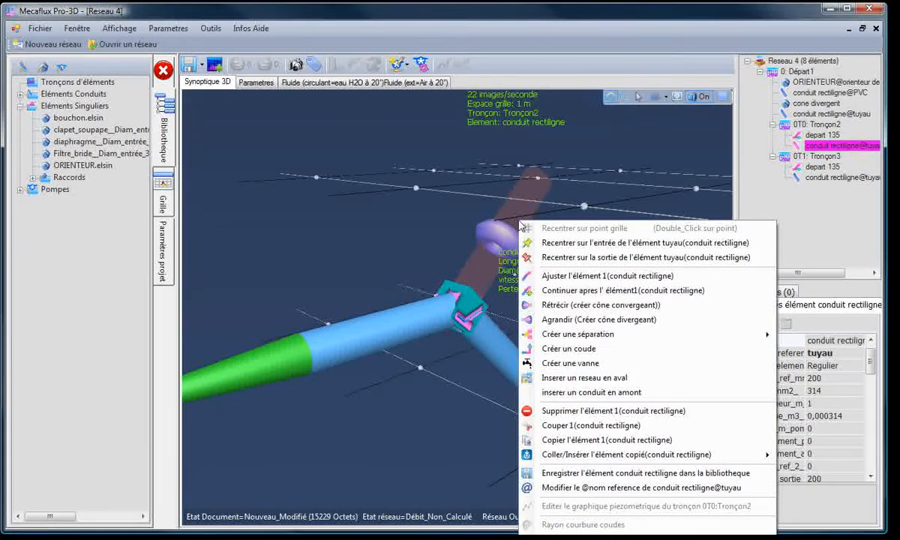
pyautogui.click(571, 277)
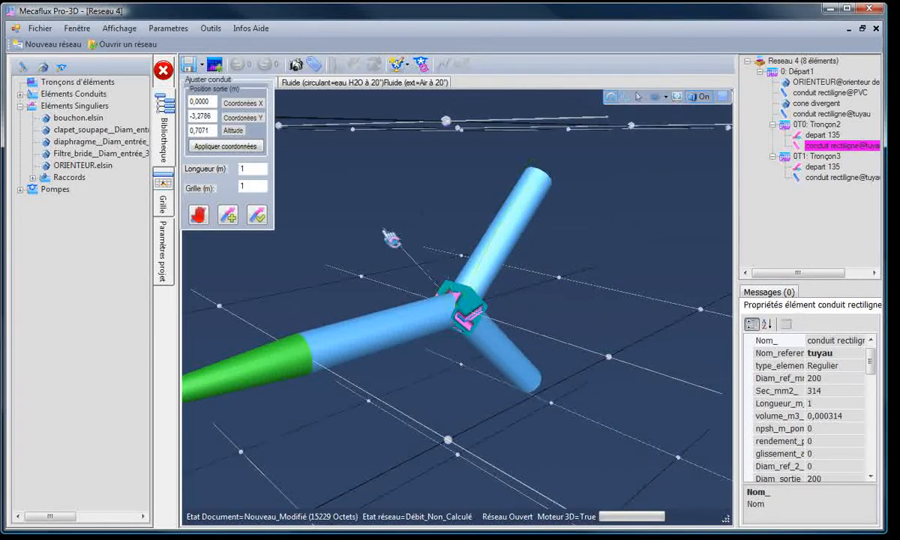
pyautogui.click(366, 270)
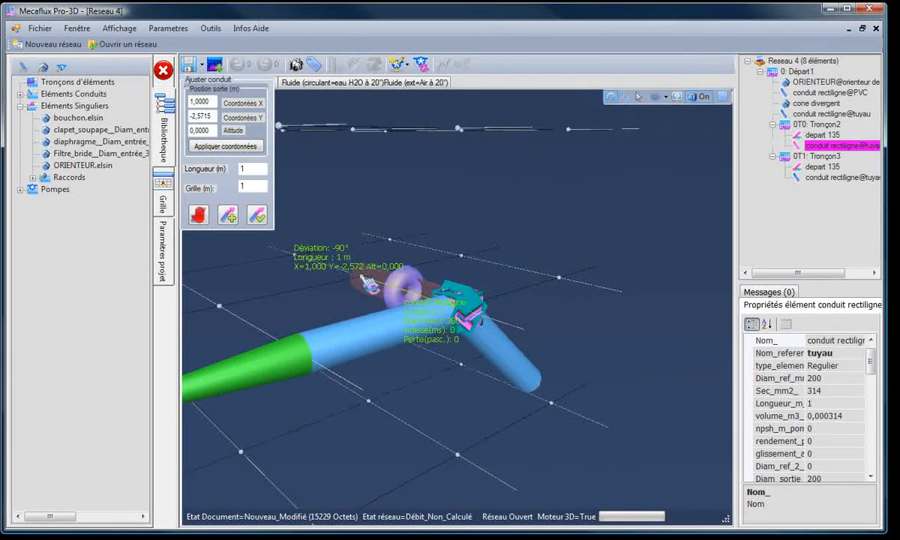
pyautogui.click(258, 216)
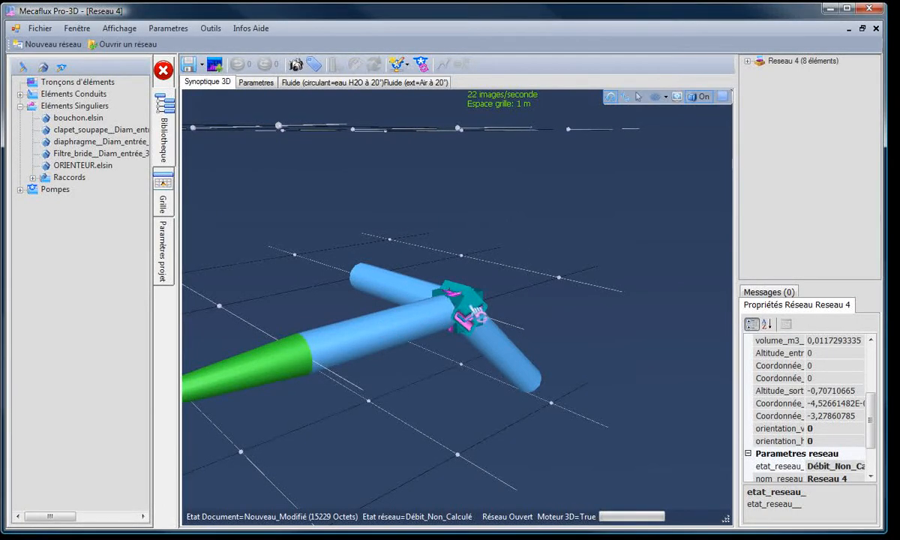
pyautogui.click(472, 309)
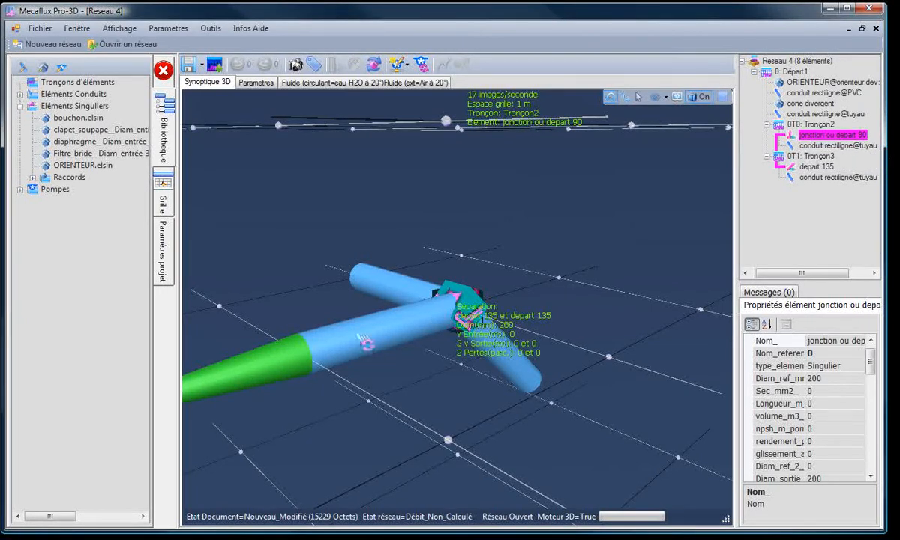
pyautogui.click(382, 270)
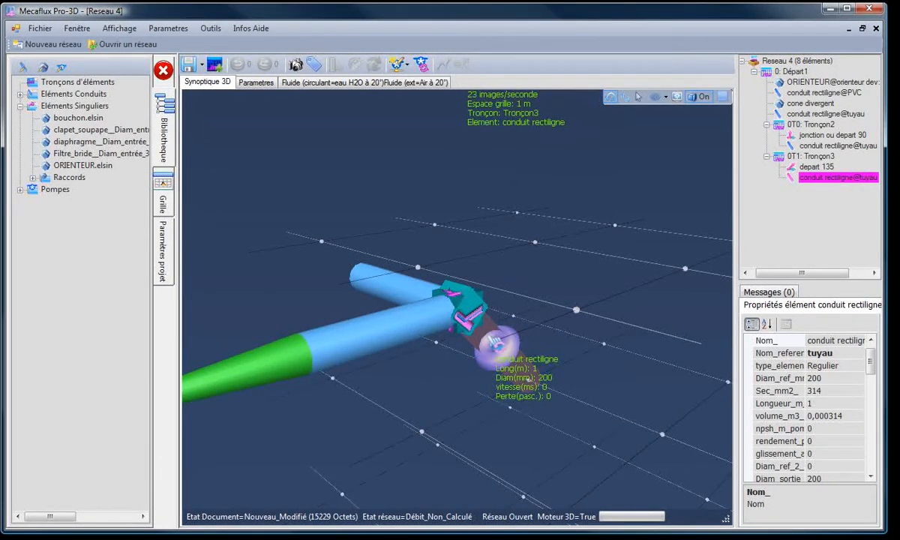
# Step: Adjust the Tronçon3 conduit to continue straight from the separation, 1 m long, ending at X=0, Y=-3.5715, altitude 0
pyautogui.rightClick(493, 340)
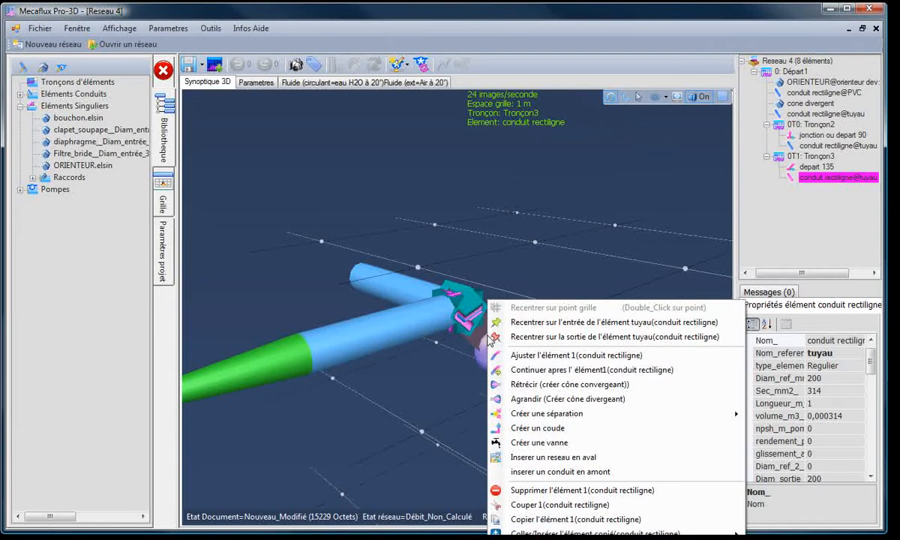
pyautogui.click(536, 362)
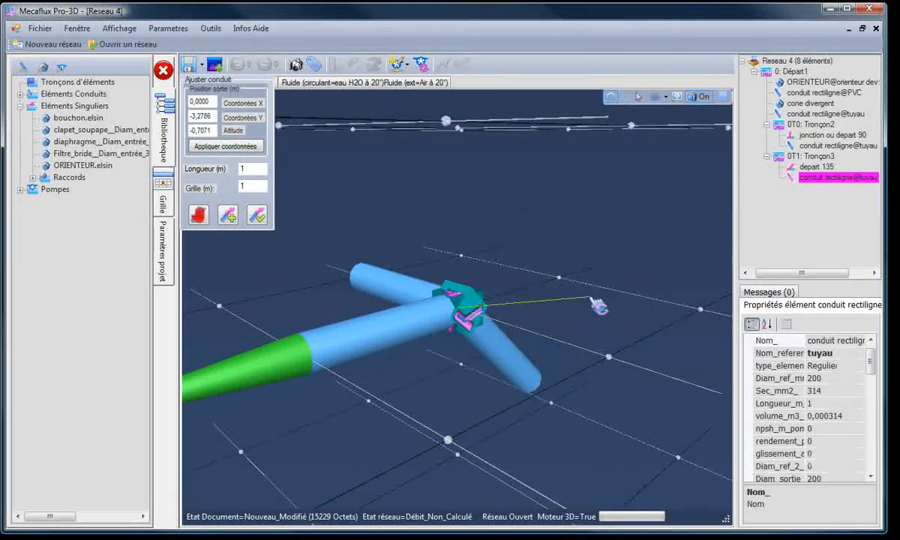
pyautogui.scroll(2, 600, 308)
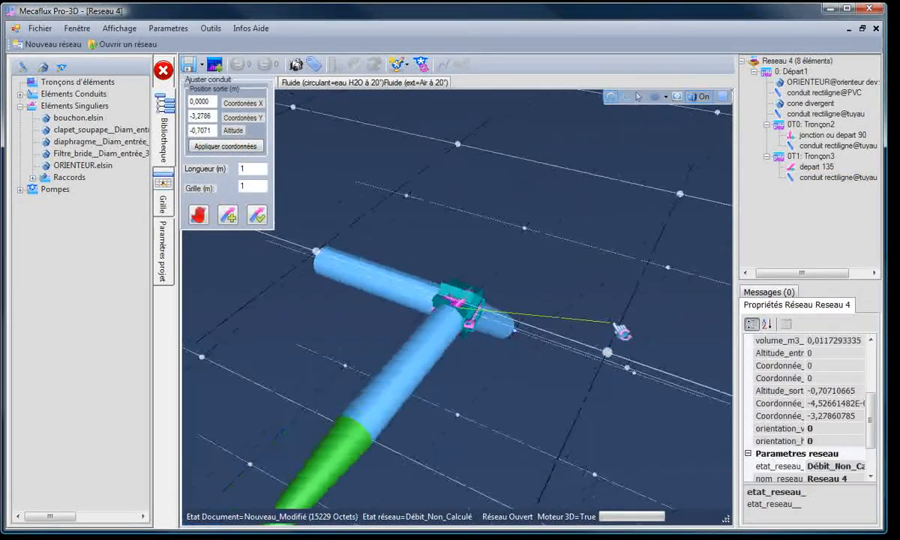
pyautogui.click(518, 227)
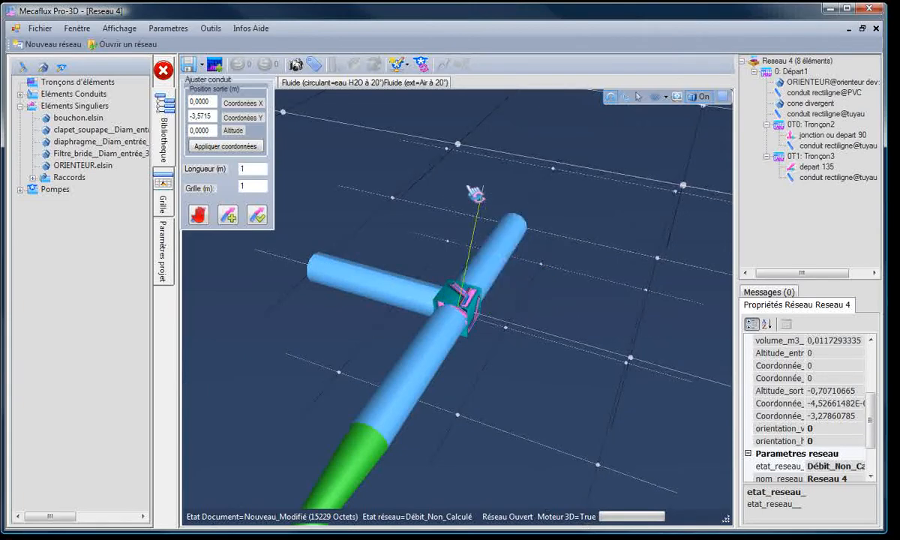
pyautogui.click(256, 218)
pyautogui.moveTo(568, 374); pyautogui.dragTo(521, 367)
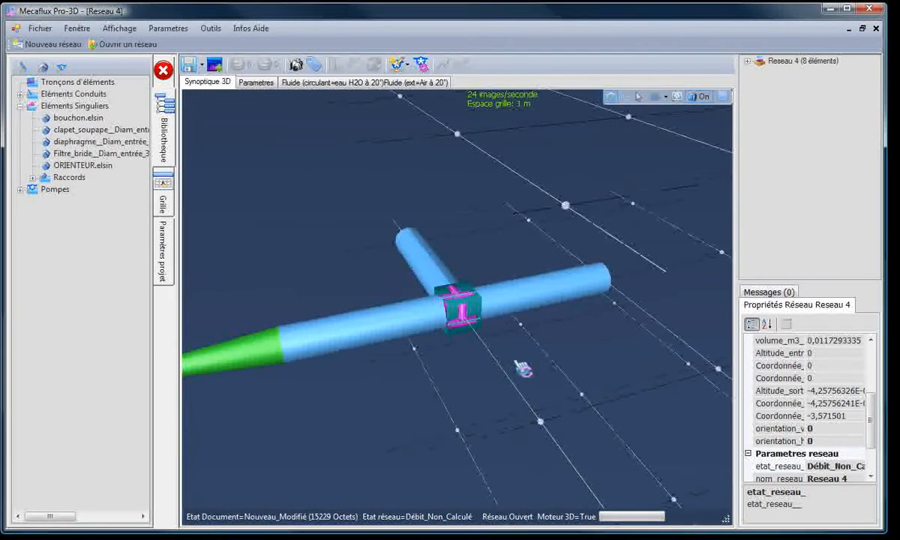
# Step: Inspect the Tronçon3 conduit and its fitting at the separation in the network tree and from several viewing angles
pyautogui.click(499, 321)
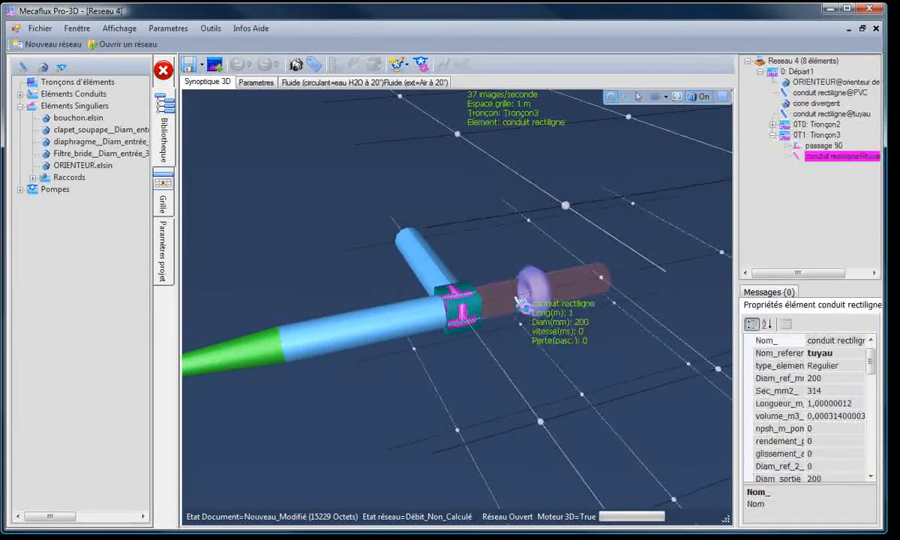
pyautogui.doubleClick(823, 147)
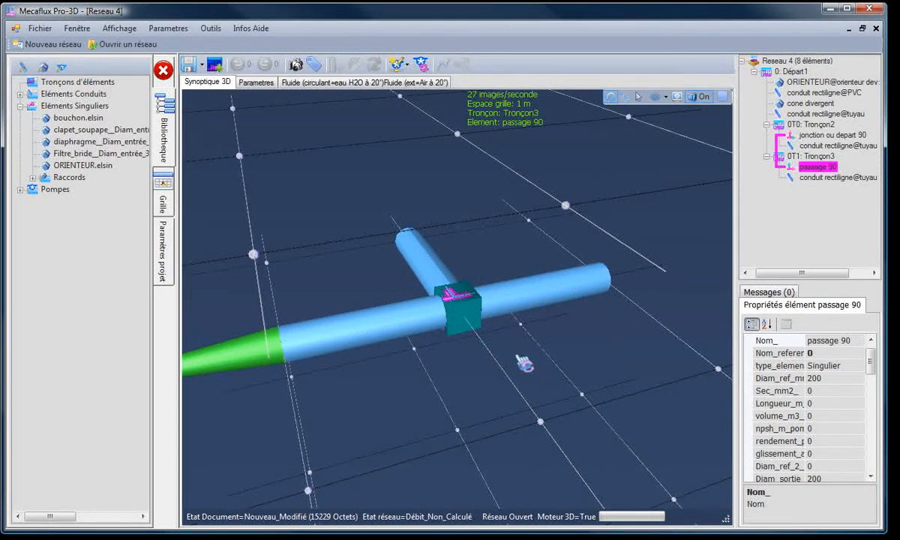
pyautogui.moveTo(523, 363); pyautogui.dragTo(435, 358)
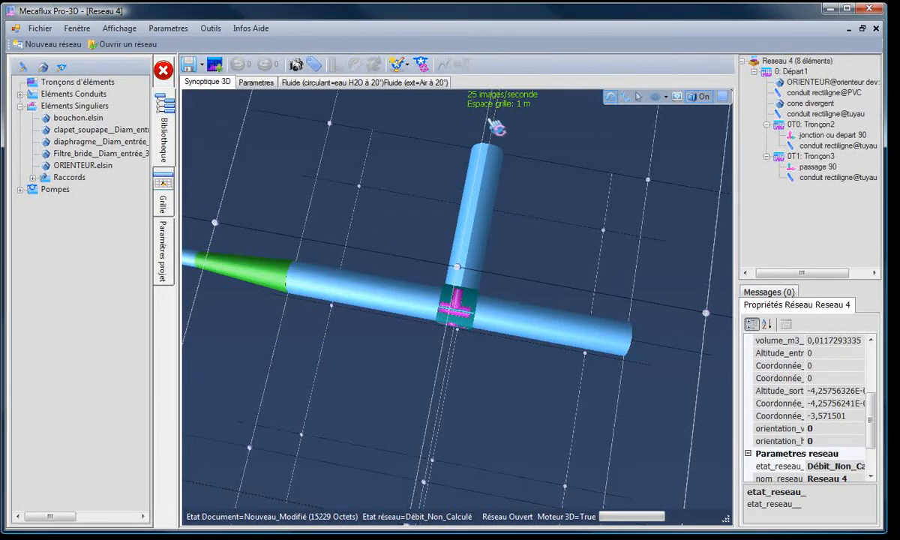
pyautogui.moveTo(496, 219); pyautogui.dragTo(465, 195)
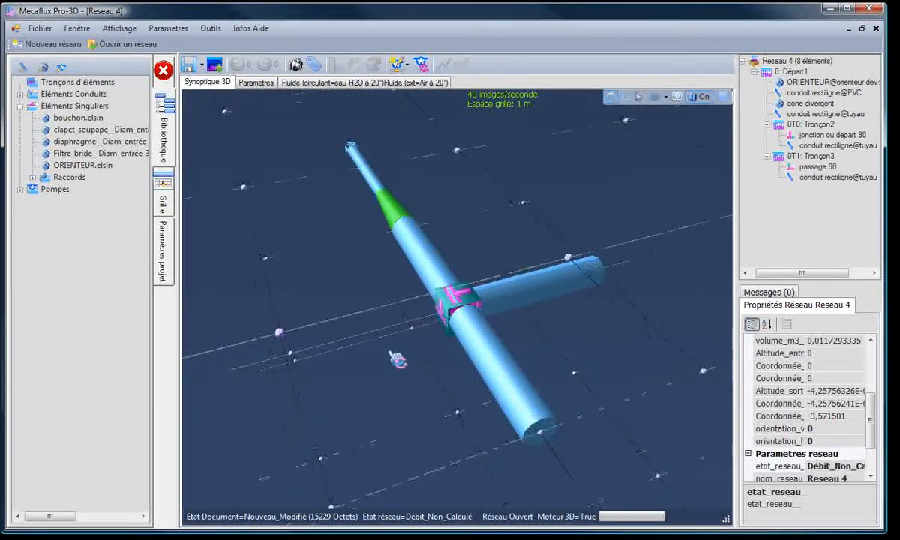
pyautogui.moveTo(397, 360); pyautogui.dragTo(525, 403)
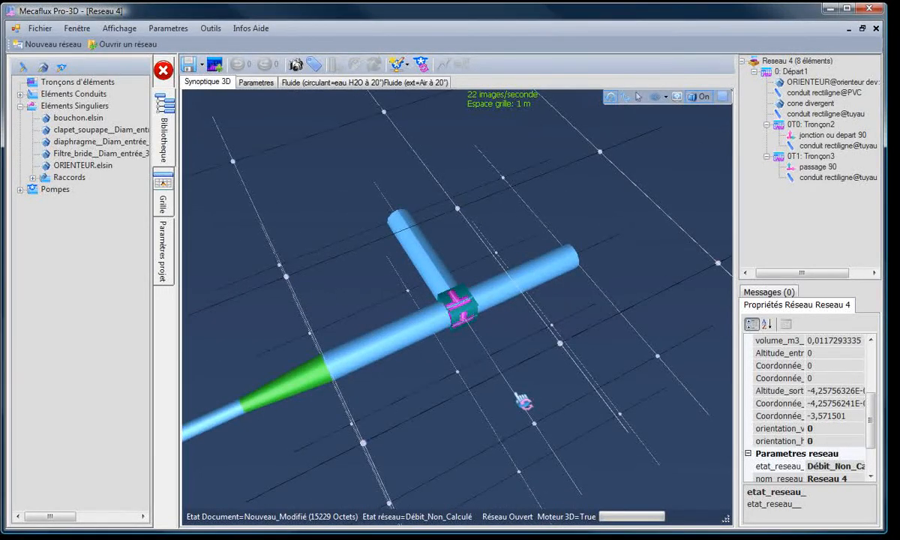
# Step: Open the elbow editor for the Tronçon2 conduit and try the radius/diameter ratio 2, bend radius in mm and Angle vif options
pyautogui.click(397, 227)
pyautogui.rightClick(397, 226)
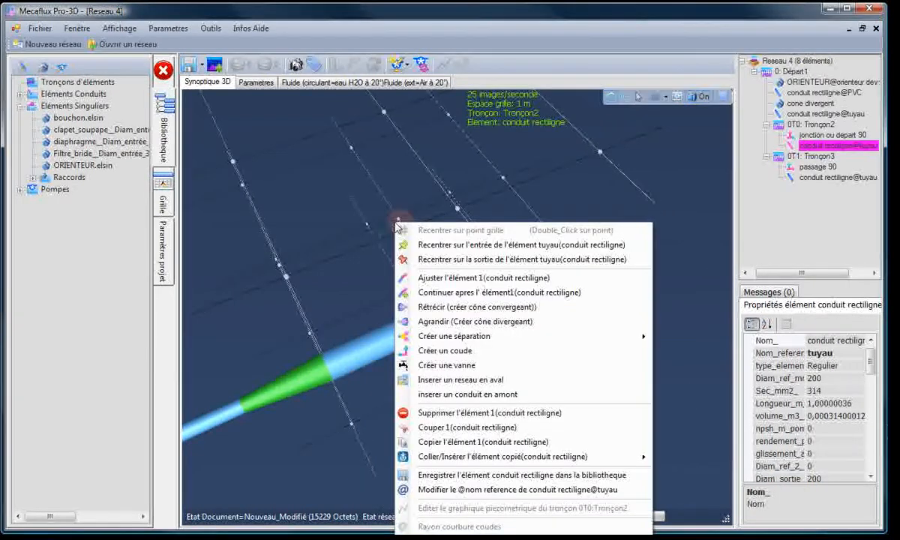
pyautogui.click(447, 350)
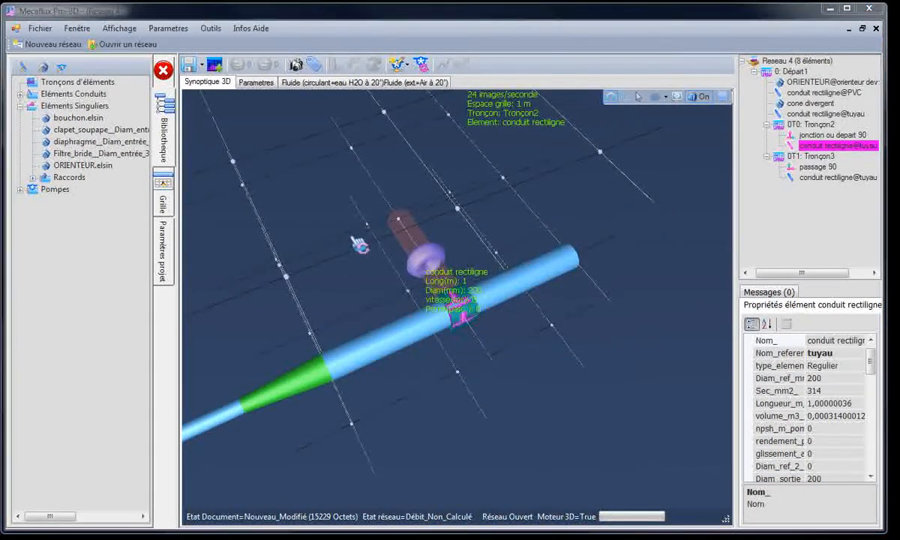
pyautogui.moveTo(0, 90); pyautogui.dragTo(305, 80)
pyautogui.click(233, 156)
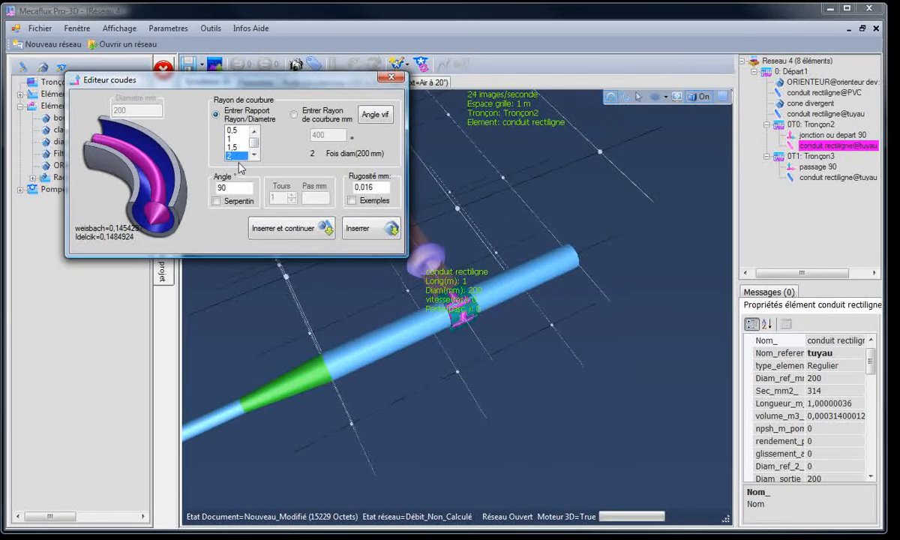
pyautogui.click(293, 114)
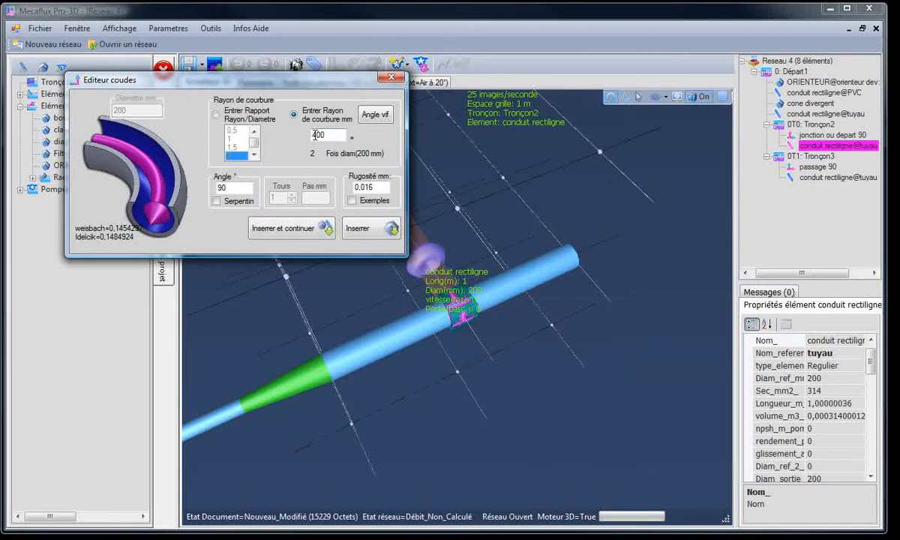
pyautogui.click(379, 118)
pyautogui.click(216, 115)
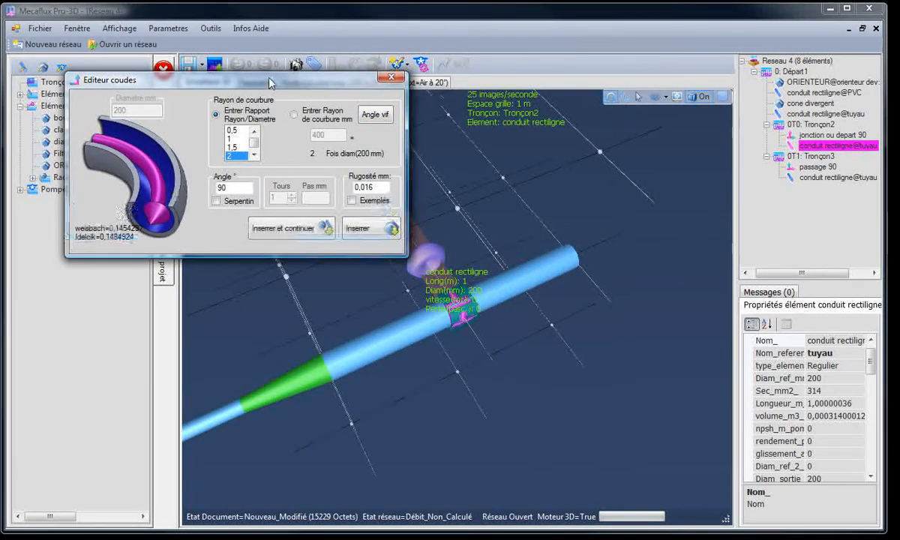
pyautogui.moveTo(252, 74); pyautogui.dragTo(244, 49)
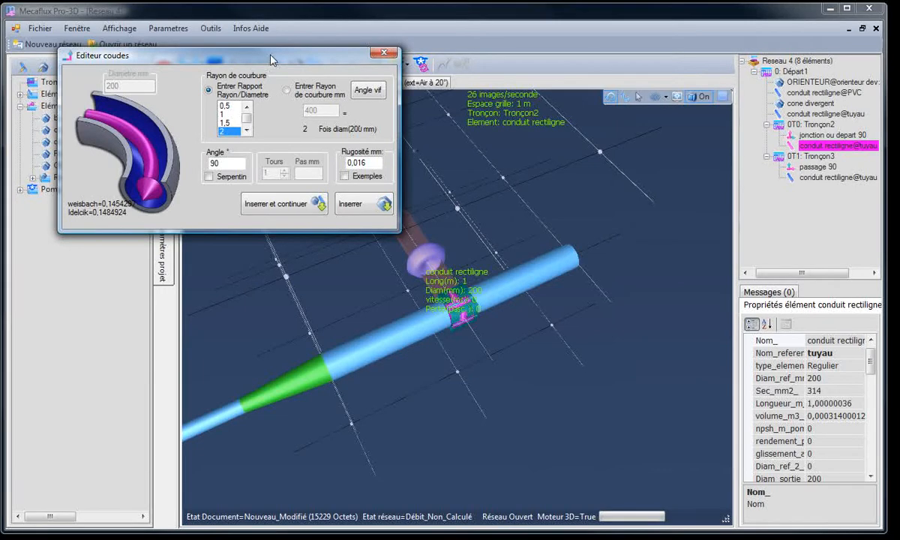
pyautogui.moveTo(271, 59); pyautogui.dragTo(249, 69)
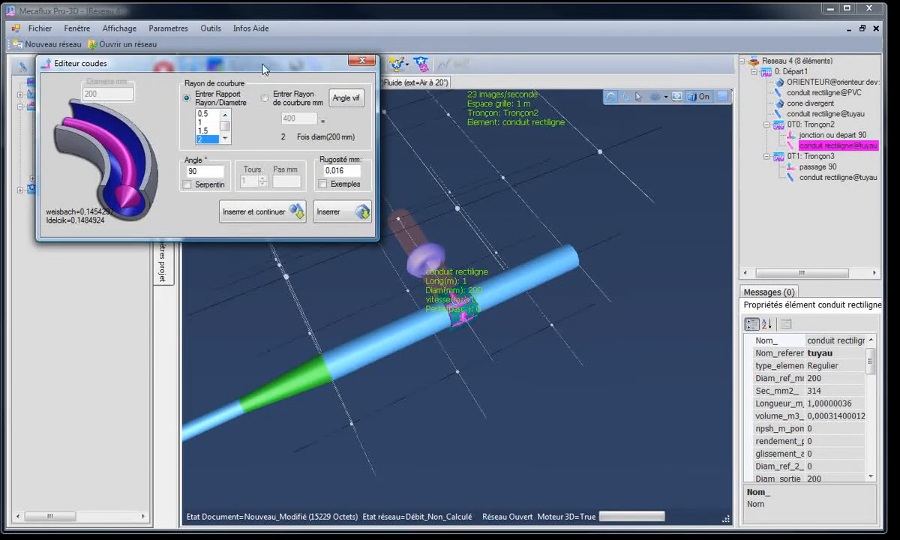
pyautogui.moveTo(262, 69)
pyautogui.mouseDown()
pyautogui.moveTo(284, 66)
pyautogui.moveTo(254, 55)
pyautogui.mouseUp()
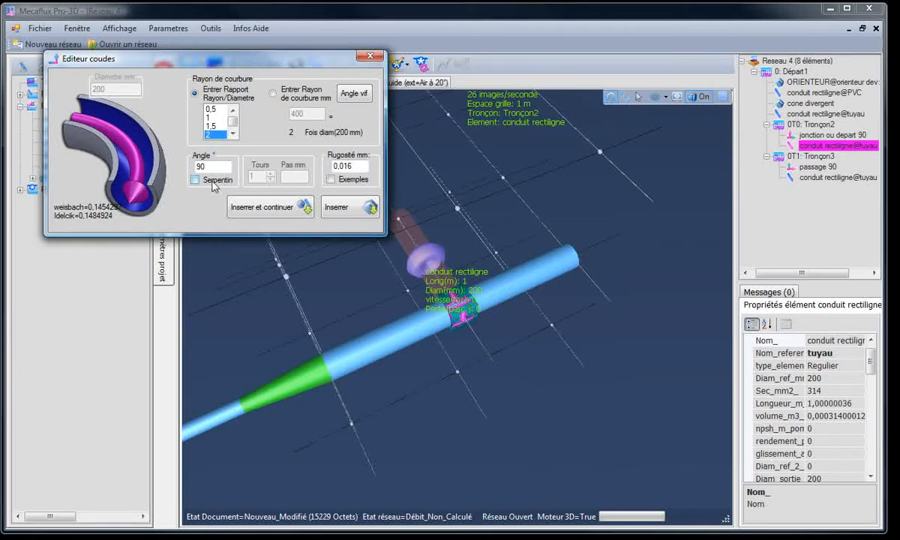
# Step: Insert a coil (Serpentin) after the Tronçon2 conduit with 6 turns, 300 mm pitch and a radius/diameter ratio of 1
pyautogui.click(195, 180)
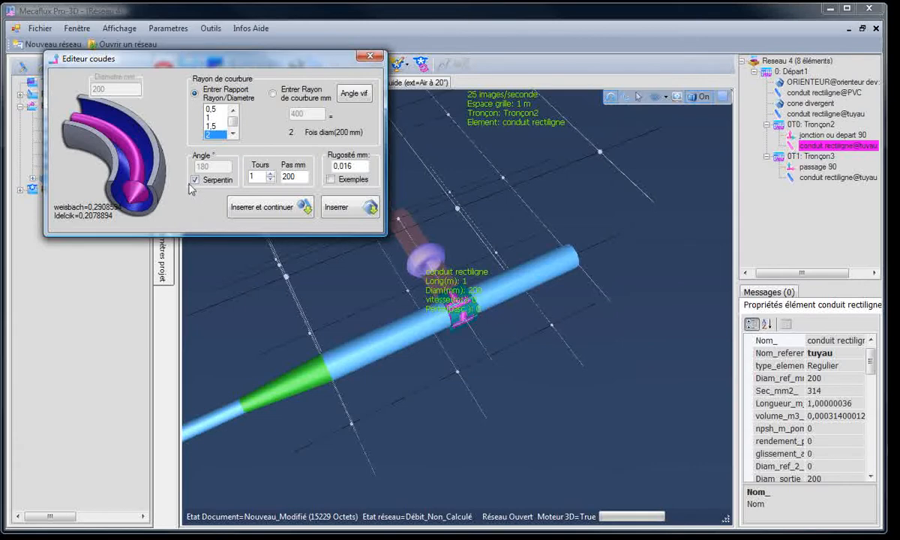
pyautogui.click(194, 180)
pyautogui.click(195, 180)
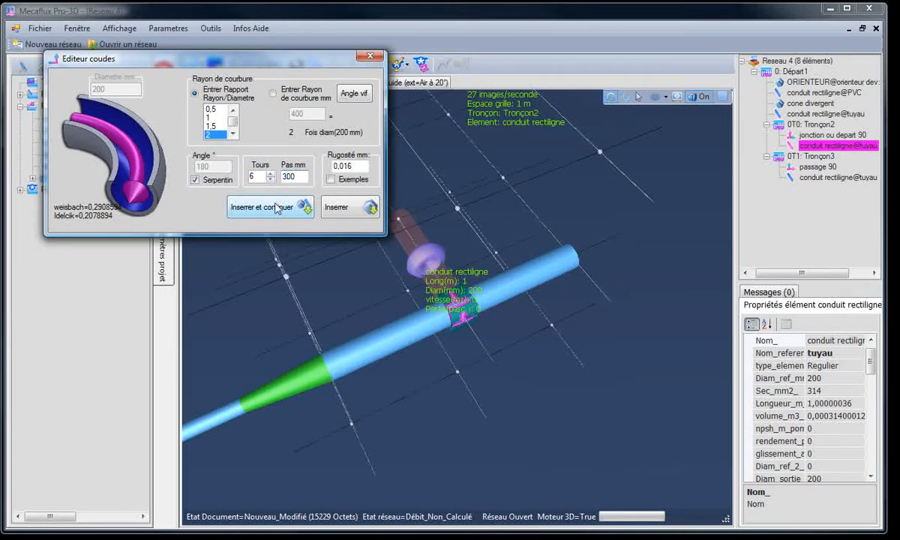
pyautogui.click(212, 118)
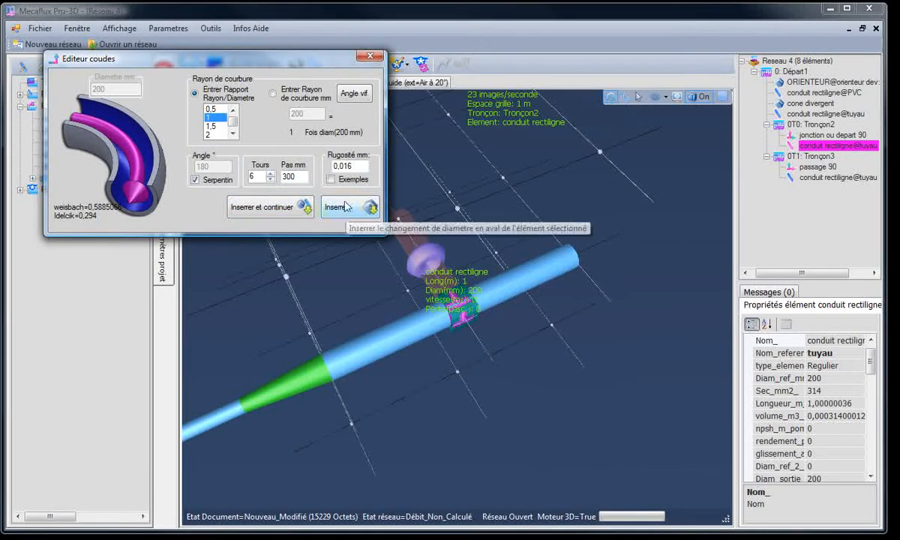
pyautogui.moveTo(286, 56); pyautogui.dragTo(258, 157)
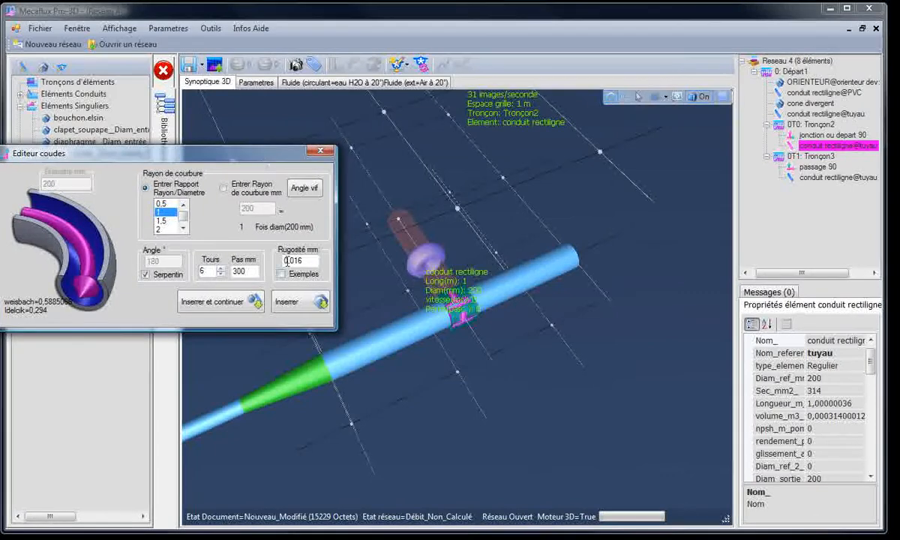
pyautogui.click(298, 303)
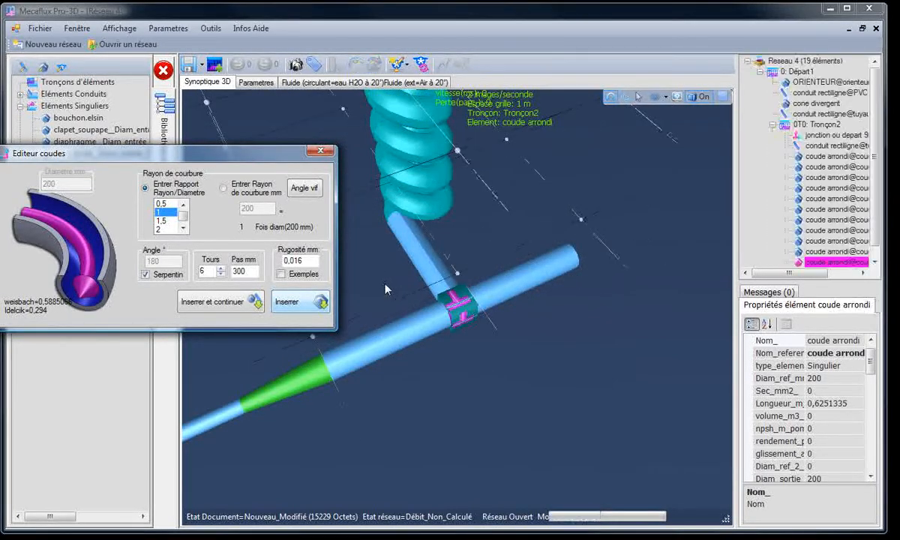
pyautogui.moveTo(366, 257); pyautogui.dragTo(507, 222)
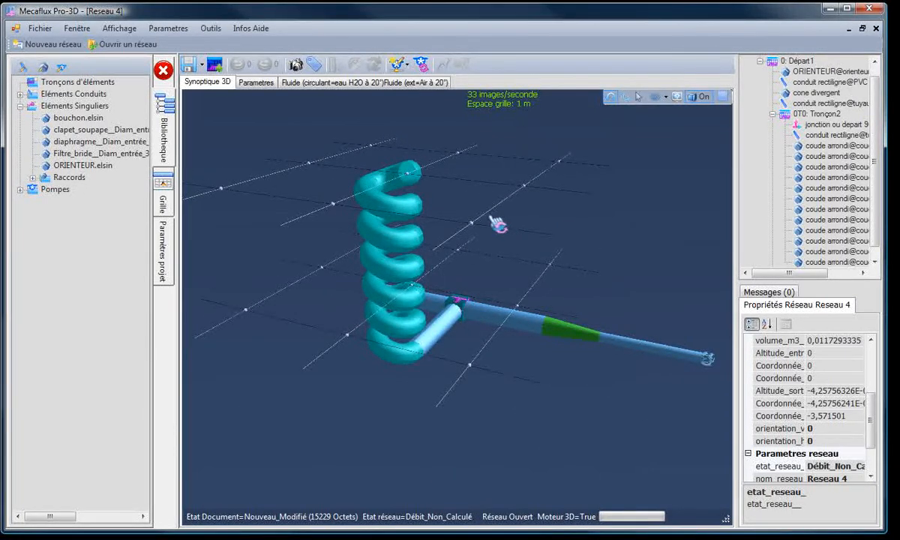
pyautogui.moveTo(401, 375); pyautogui.dragTo(403, 409)
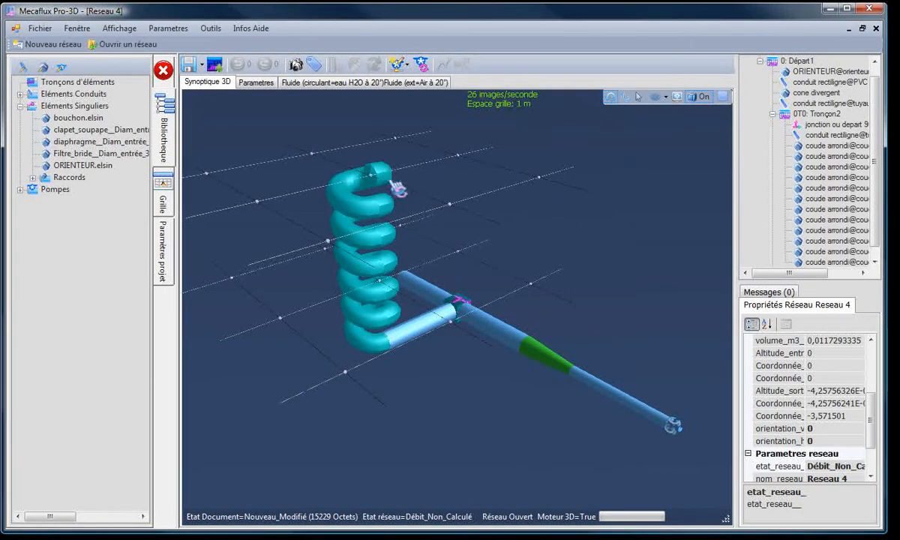
# Step: Create a plug valve (Vanne robinet boisseau) at the outlet of the Tronçon3 conduit
pyautogui.rightClick(413, 284)
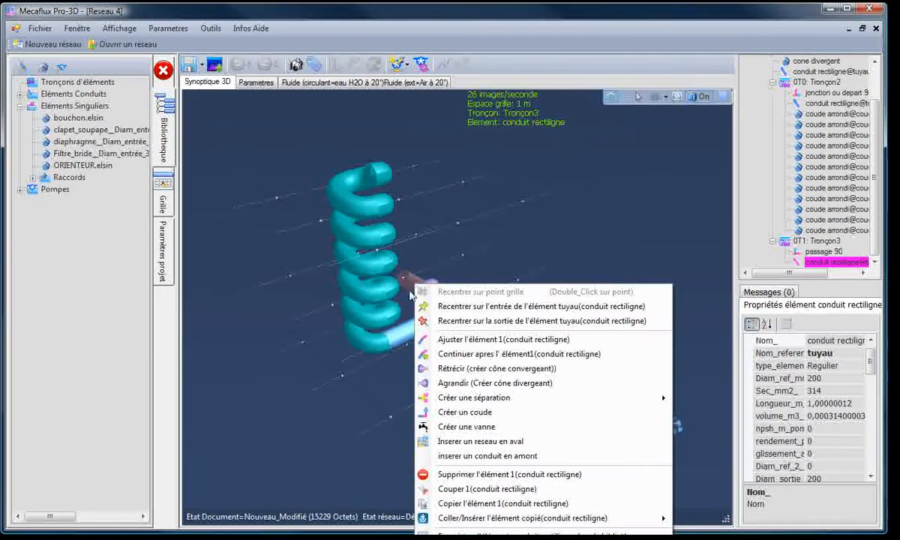
pyautogui.click(465, 427)
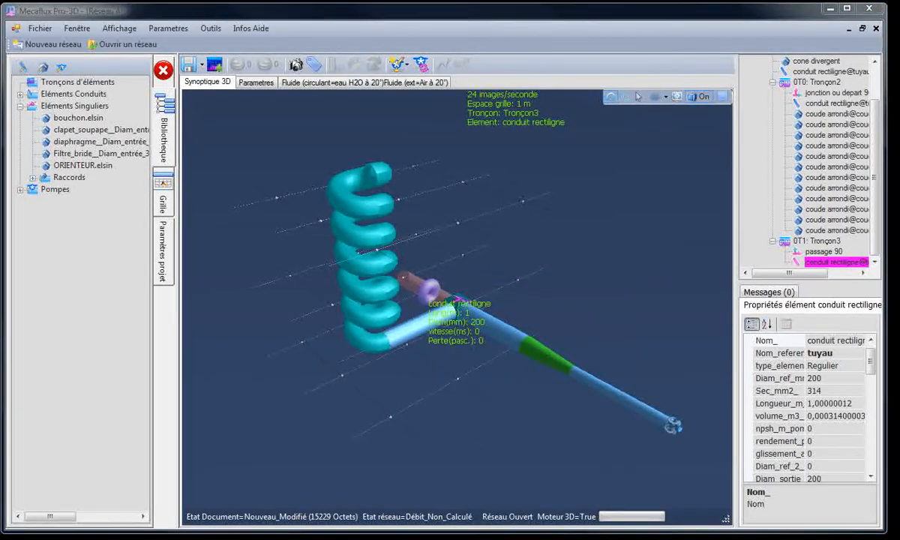
pyautogui.moveTo(2, 225); pyautogui.dragTo(488, 364)
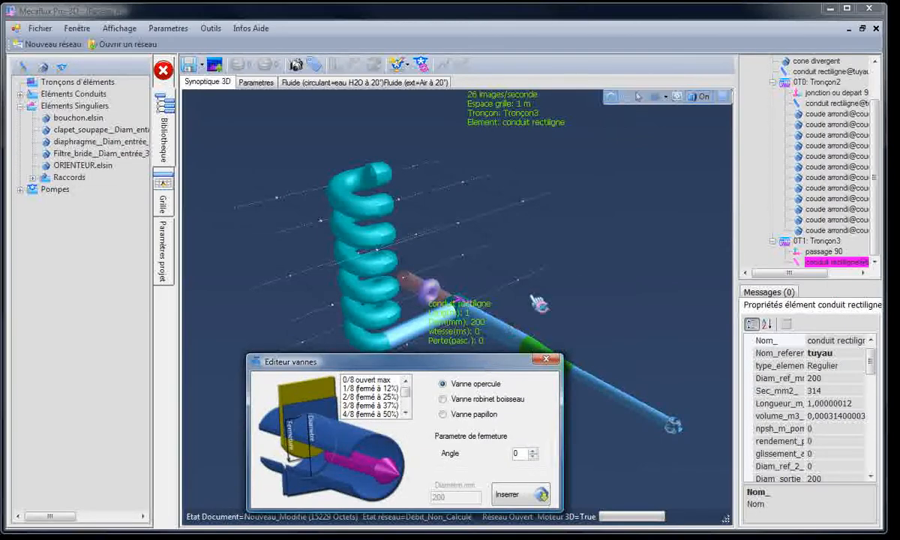
pyautogui.moveTo(532, 298); pyautogui.dragTo(495, 319)
pyautogui.click(532, 320)
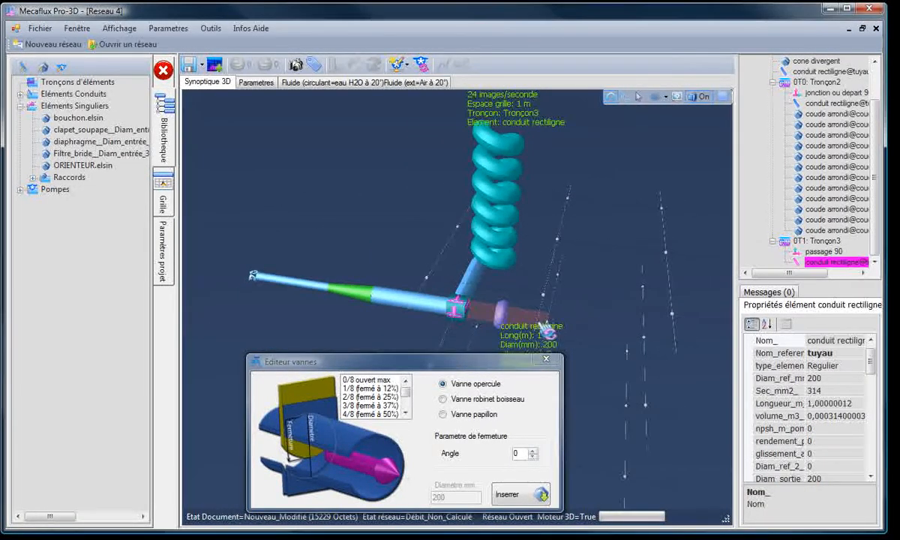
pyautogui.click(443, 399)
pyautogui.moveTo(441, 373); pyautogui.dragTo(347, 355)
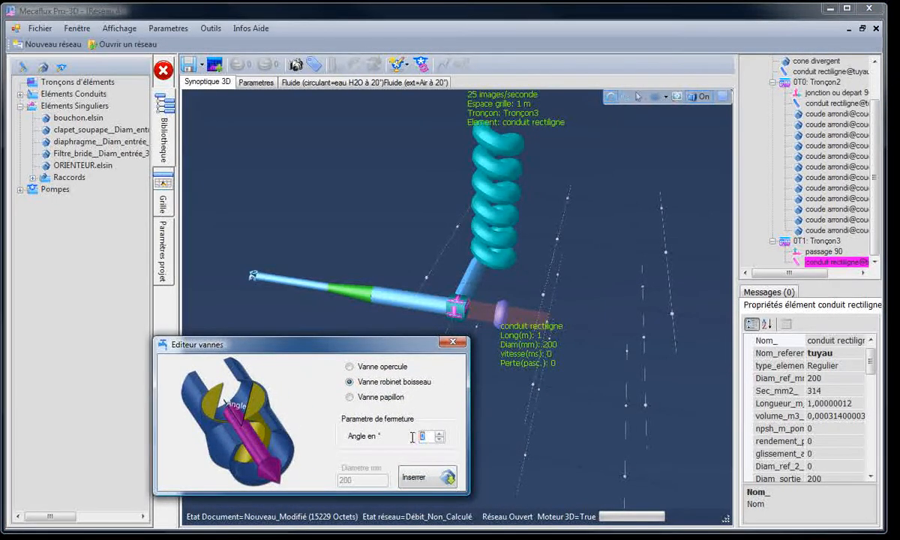
pyautogui.click(426, 485)
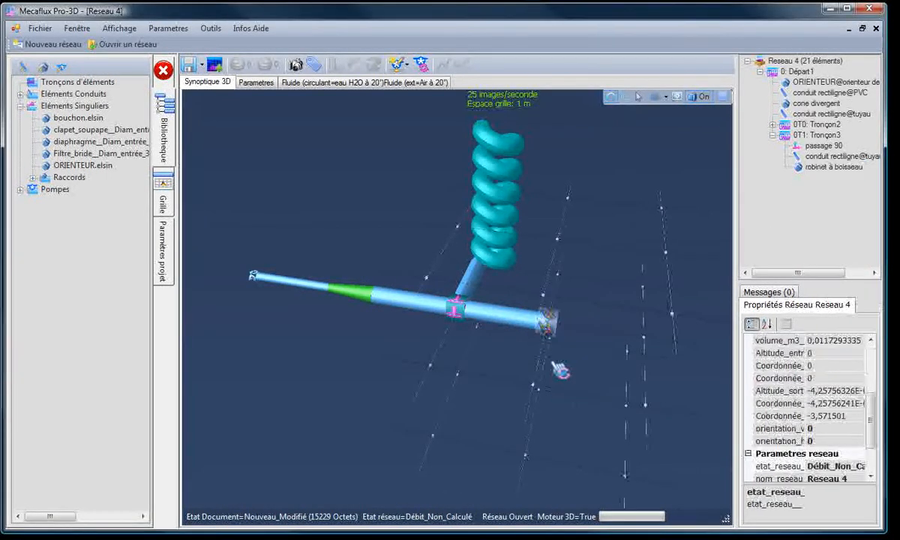
# Step: Examine the inserted plug valve up close, and review the whole network with its coil and separation
pyautogui.click(825, 167)
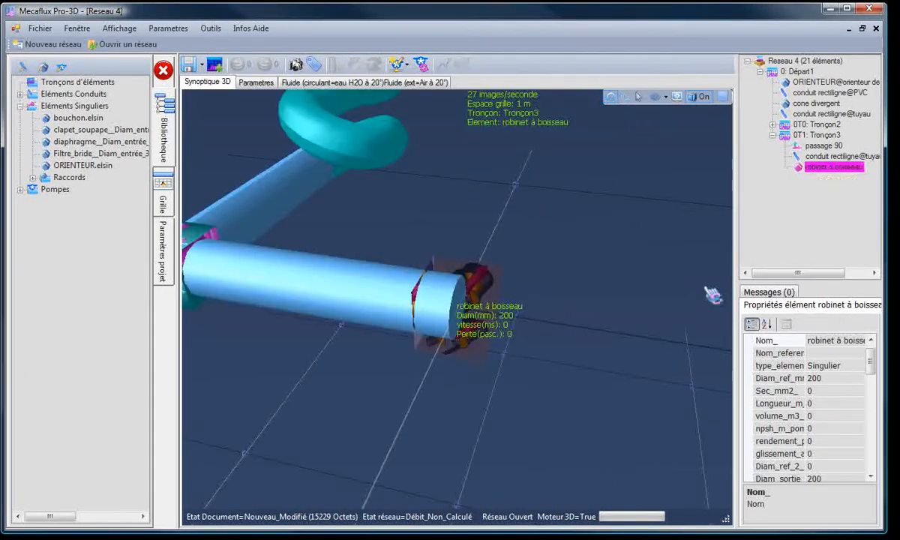
pyautogui.click(513, 397)
pyautogui.moveTo(547, 407); pyautogui.dragTo(529, 500)
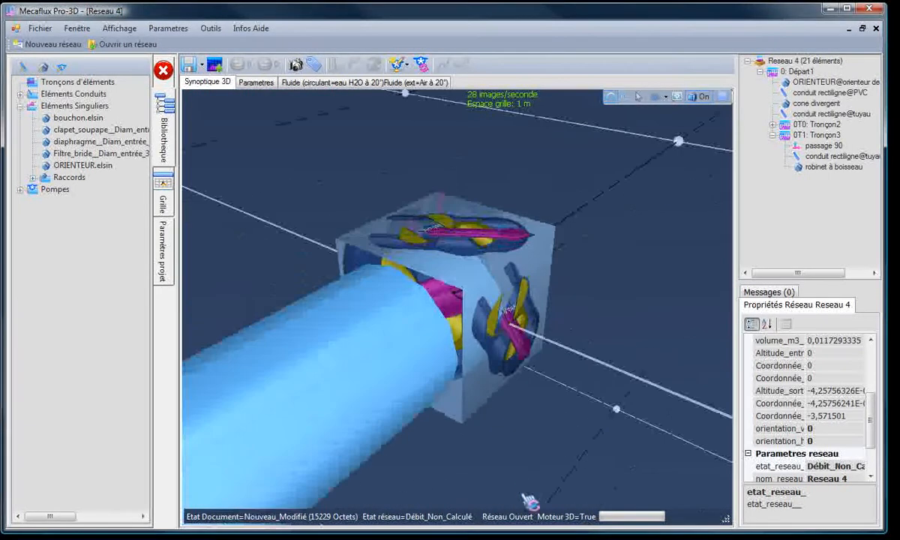
pyautogui.scroll(-10, 535, 457)
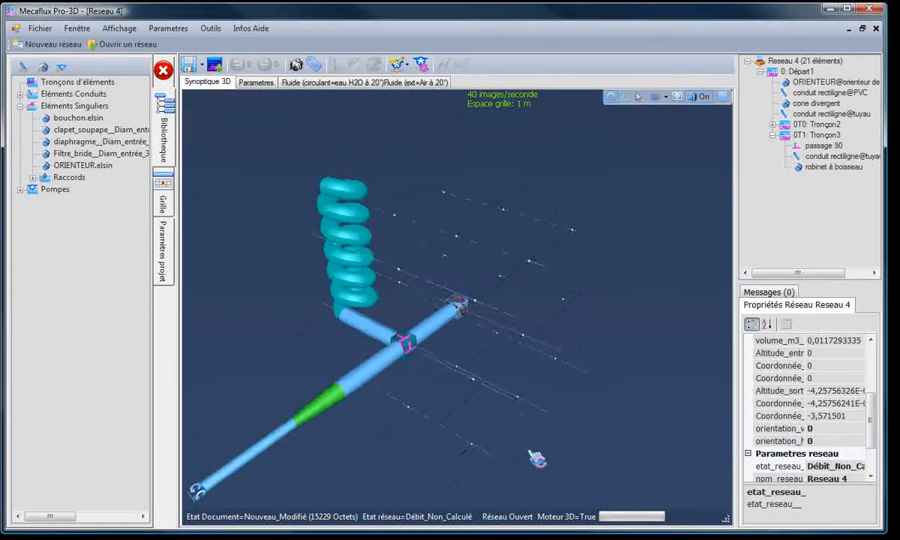
pyautogui.moveTo(537, 459); pyautogui.dragTo(411, 435)
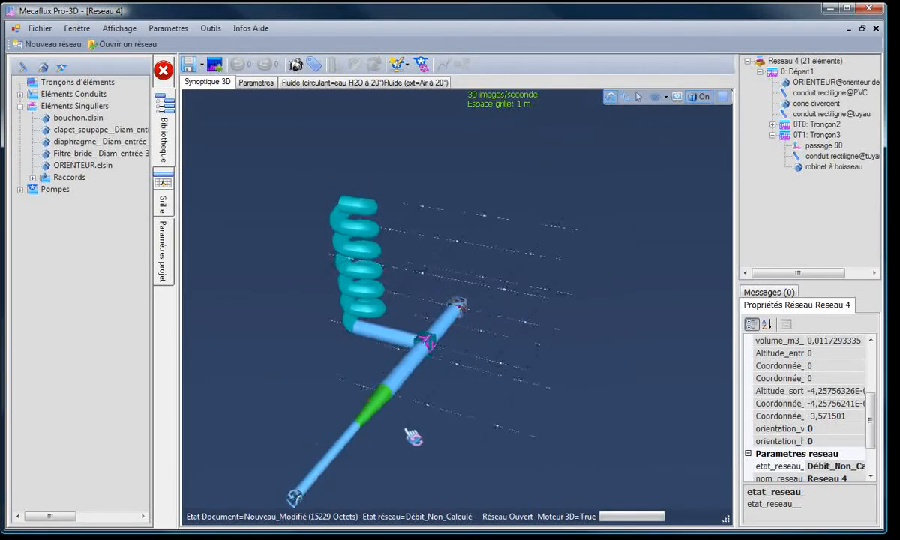
# Step: Continue the network after the coil's last elbow with a straight conduit 1 m long
pyautogui.moveTo(296, 367); pyautogui.dragTo(318, 358)
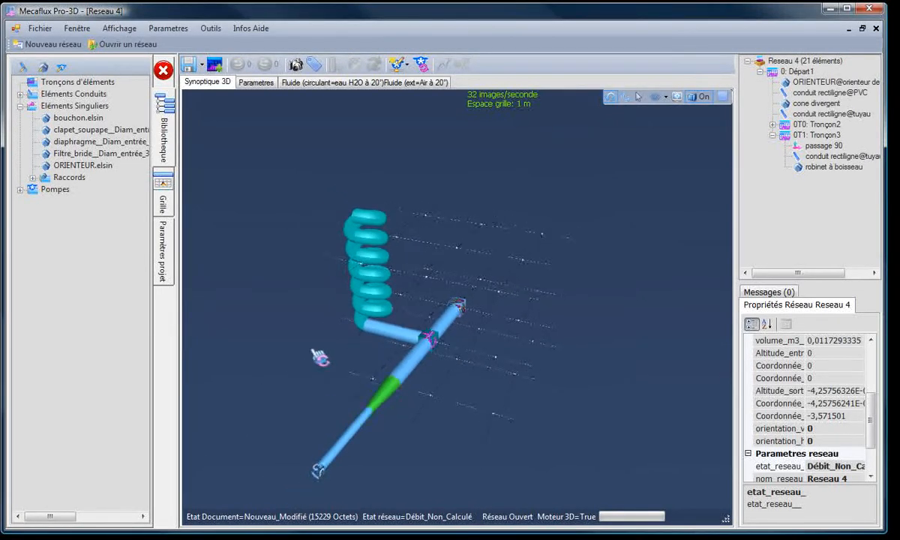
pyautogui.click(366, 219)
pyautogui.rightClick(359, 216)
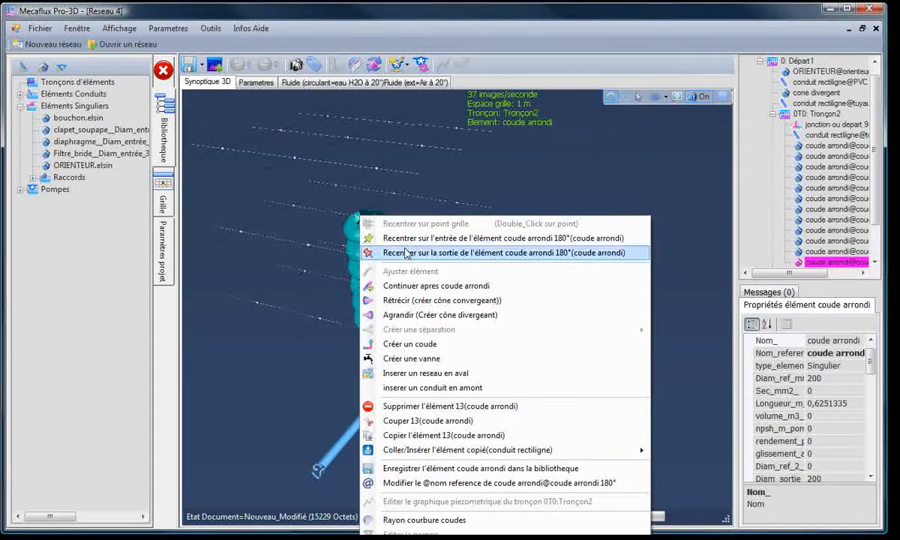
pyautogui.click(396, 286)
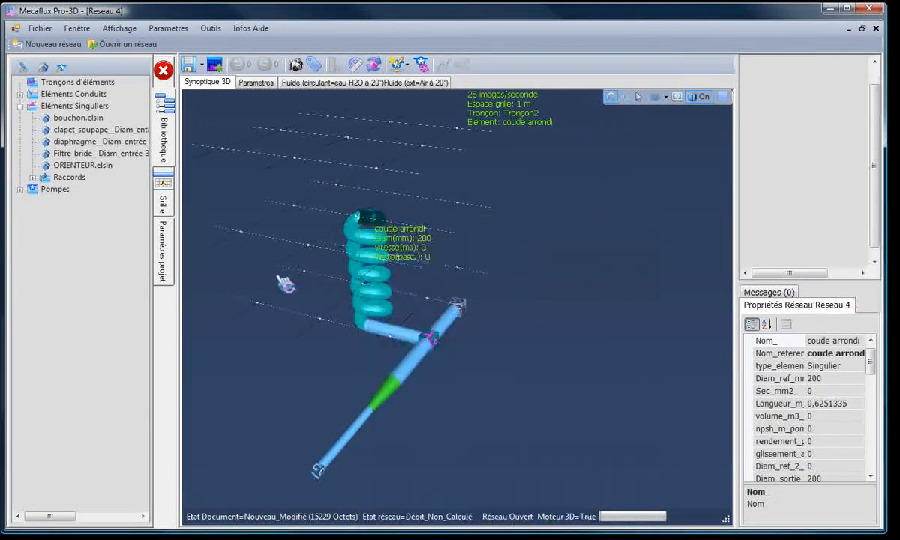
pyautogui.moveTo(275, 385); pyautogui.dragTo(357, 381)
pyautogui.click(401, 275)
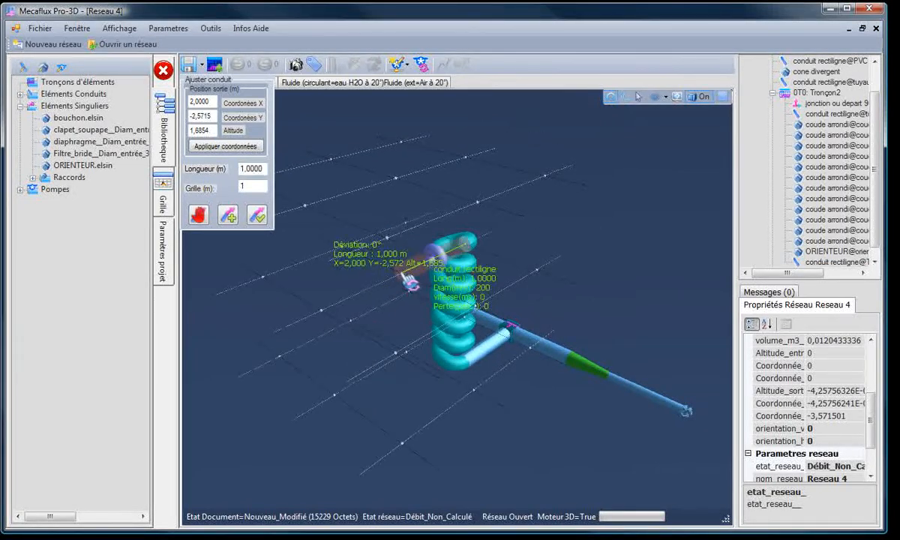
pyautogui.click(258, 216)
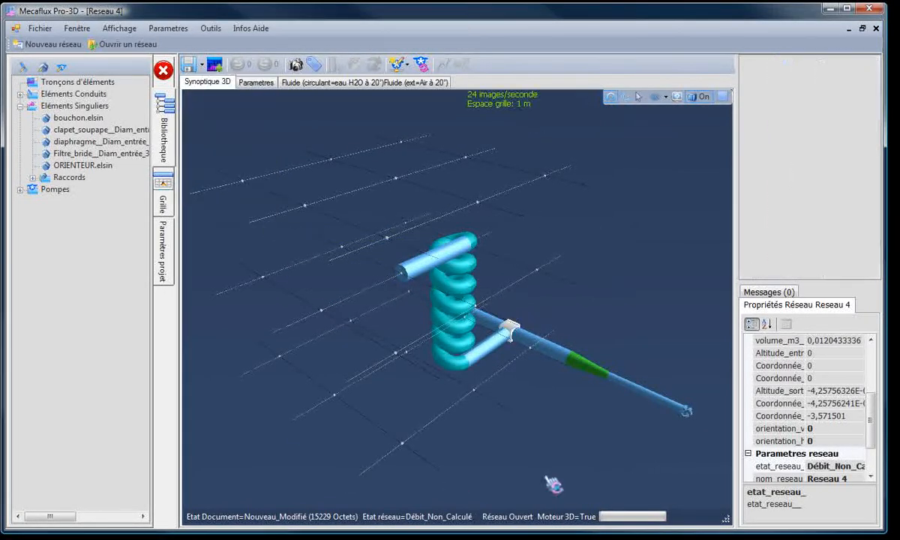
pyautogui.moveTo(568, 464); pyautogui.dragTo(534, 463)
pyautogui.click(349, 255)
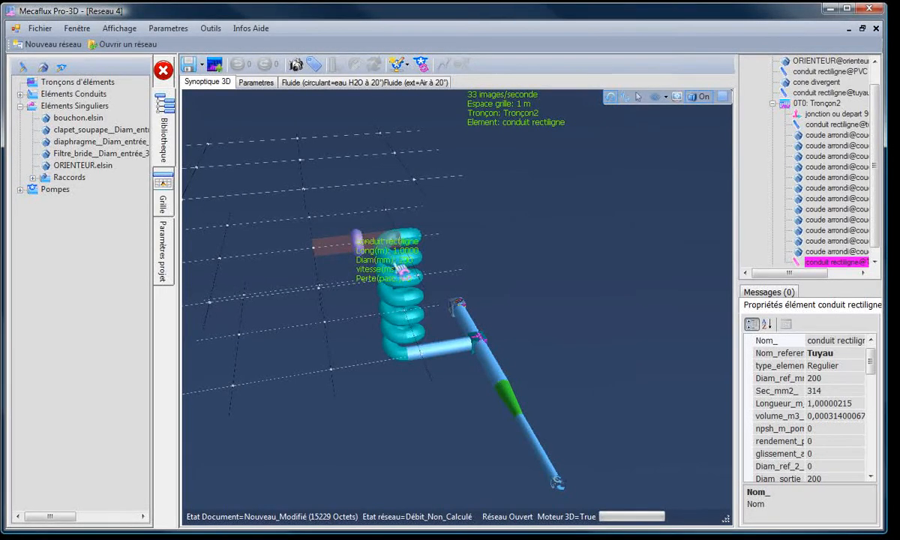
pyautogui.click(337, 427)
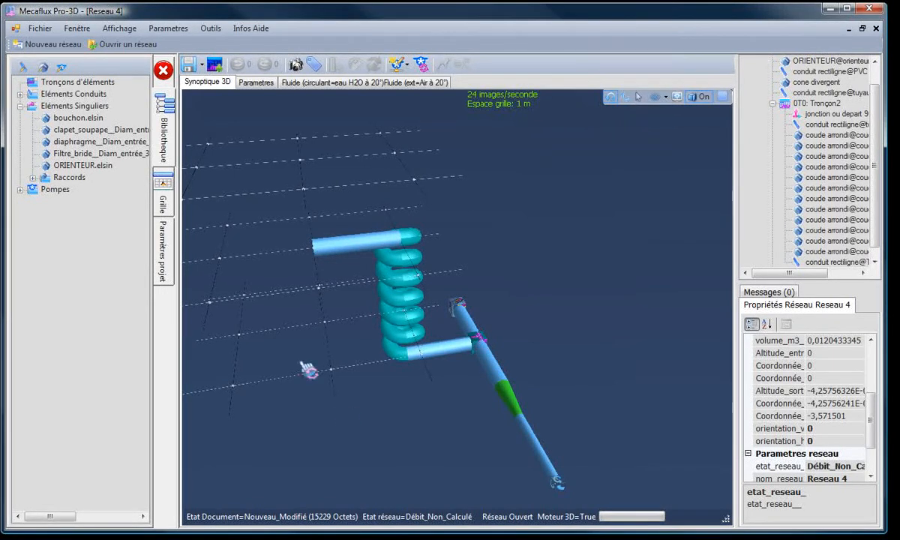
# Step: Switch to Mecaflux Standard and select the diaphragme element from the rétrécissement category of singular pressure losses
pyautogui.click(213, 30)
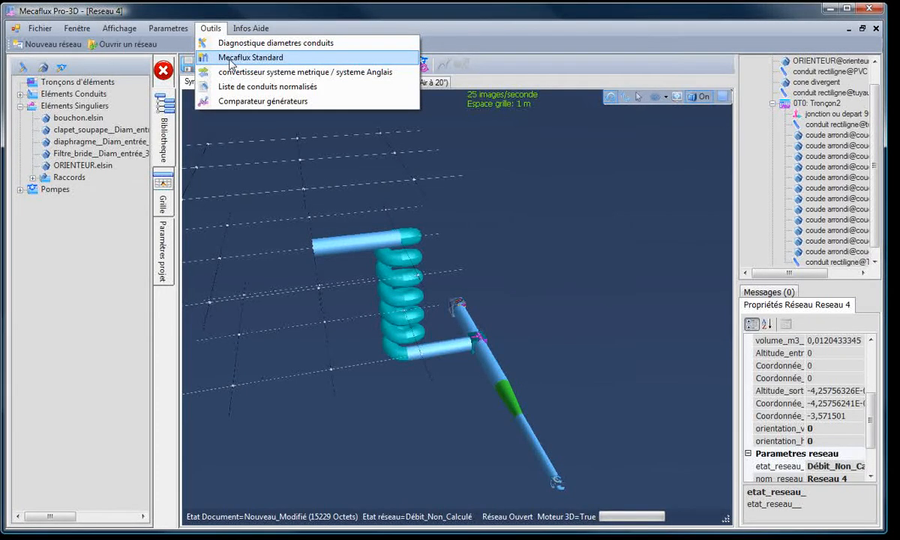
pyautogui.click(230, 60)
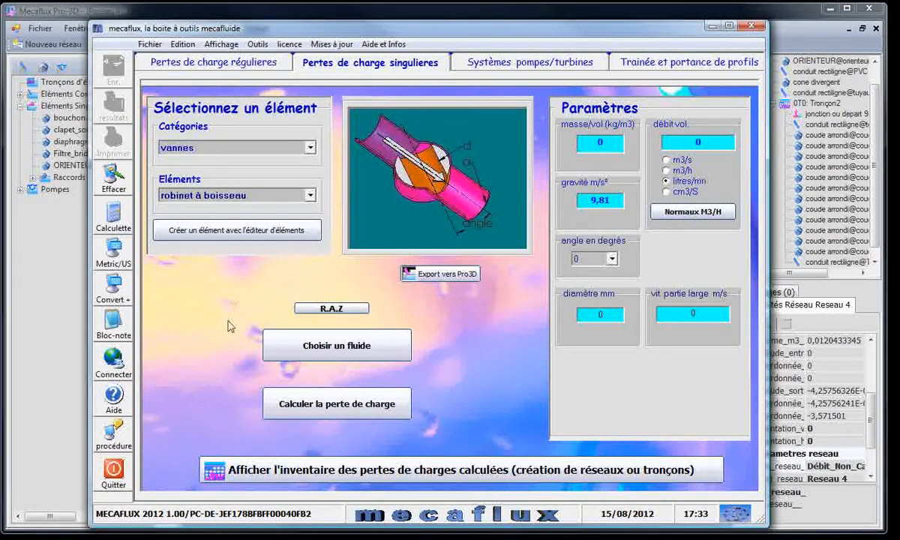
pyautogui.click(310, 148)
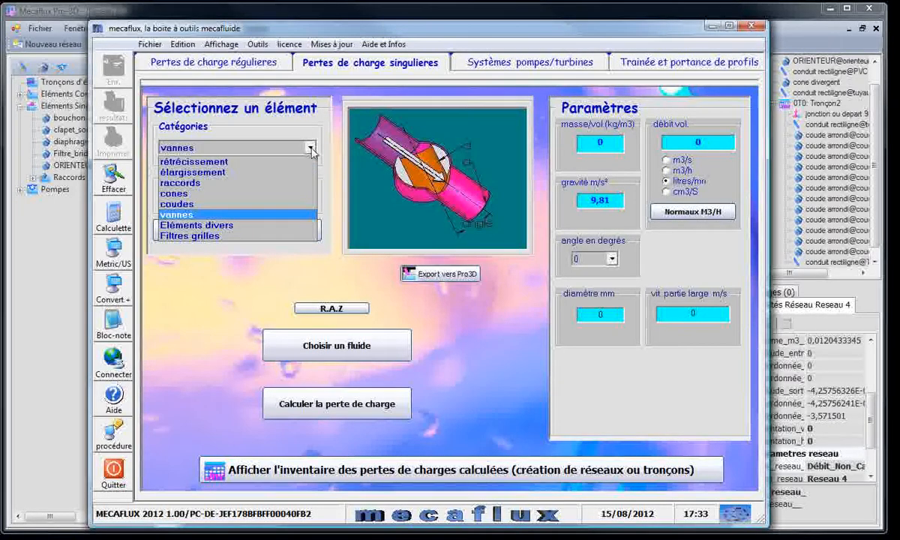
pyautogui.click(191, 161)
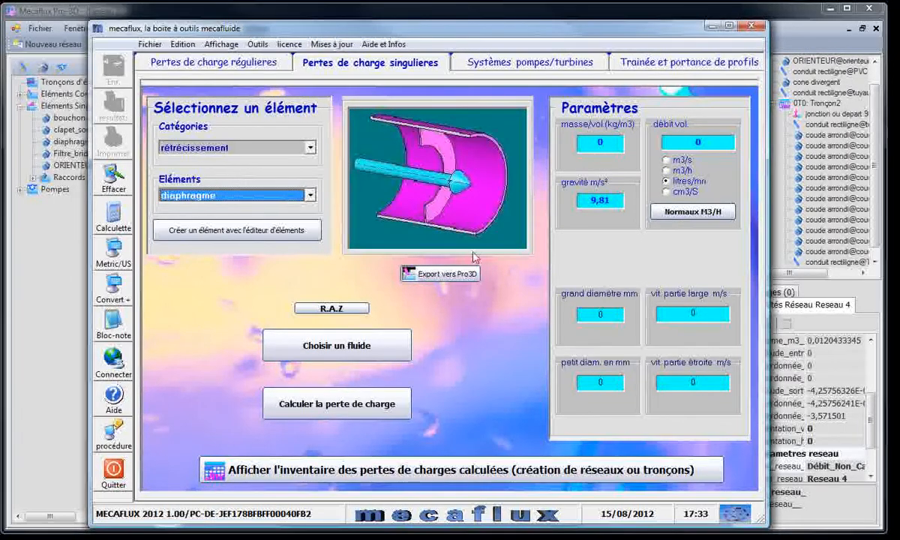
# Step: Set the diaphragm's large diameter to 200 mm, small diameter to 20 mm and volume flow to 1 litre/min
pyautogui.moveTo(590, 314); pyautogui.dragTo(610, 314)
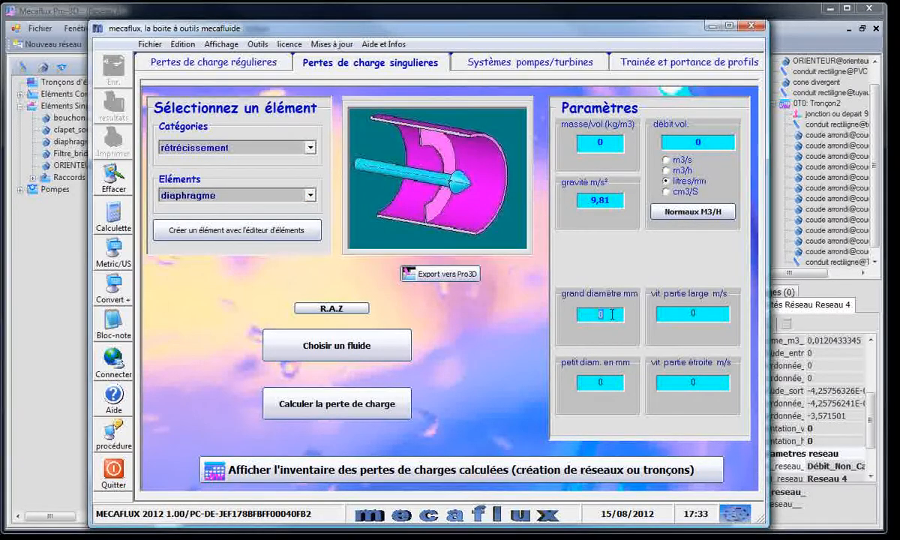
pyautogui.write('2')
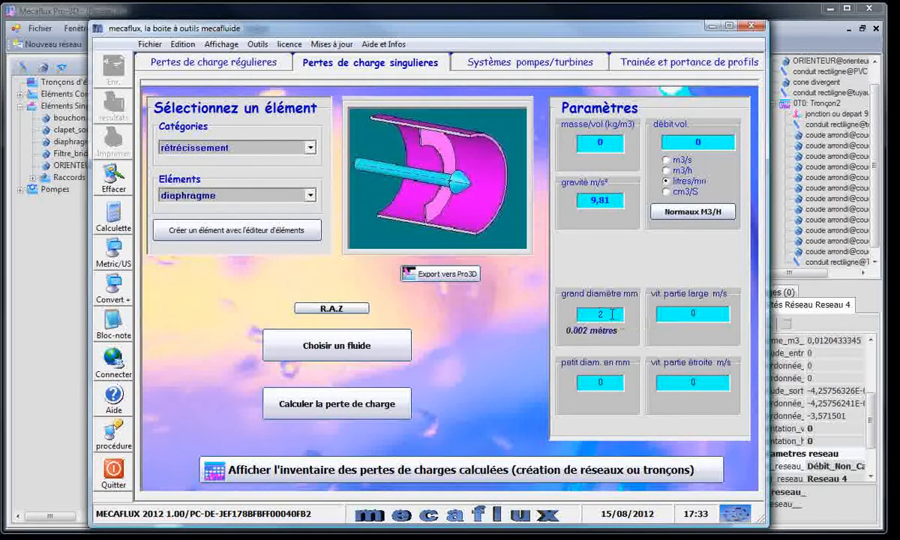
pyautogui.write('00')
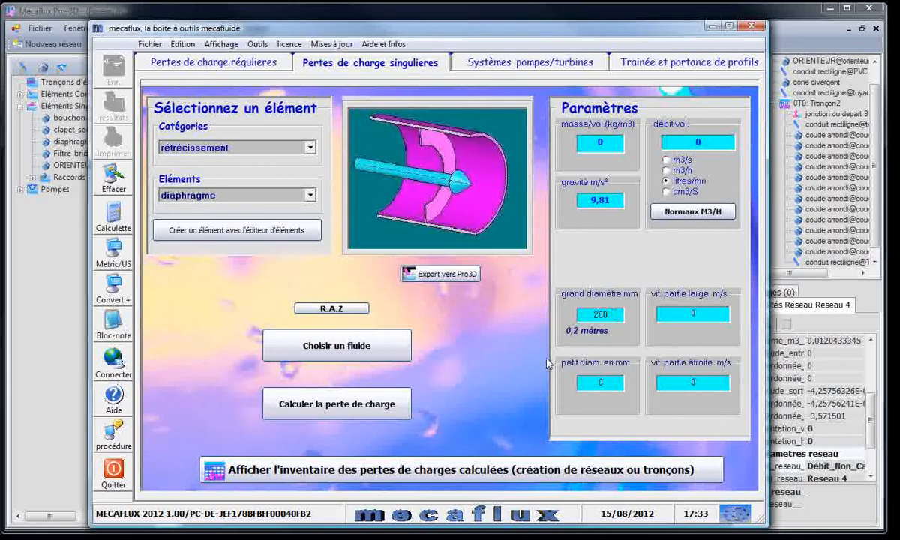
pyautogui.doubleClick(592, 383)
pyautogui.write('20')
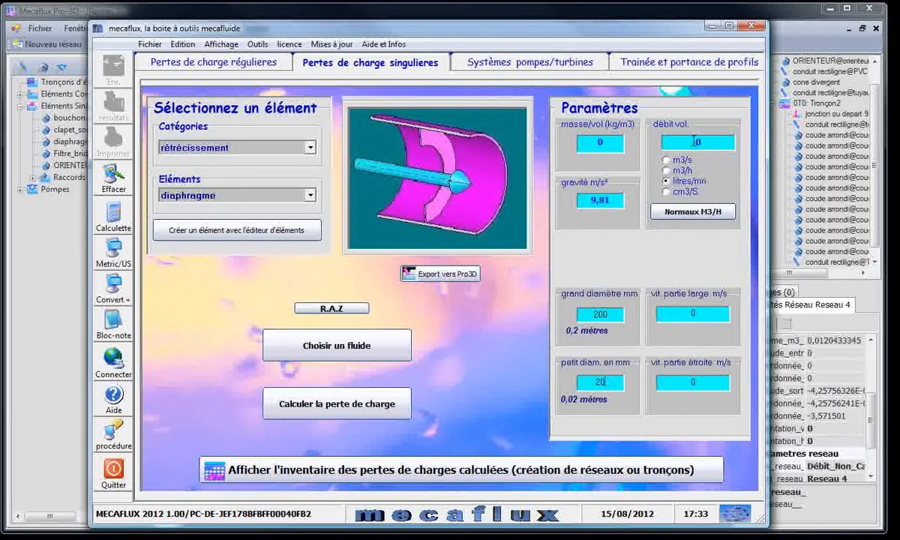
pyautogui.write('1')
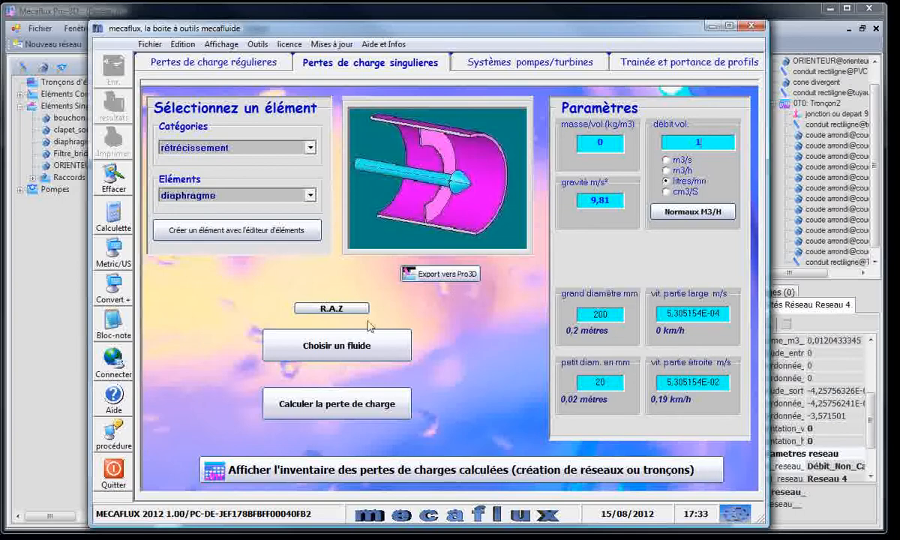
# Step: Assign water (eau H2O) at 30 °C as the fluid for the diaphragm calculation
pyautogui.click(365, 353)
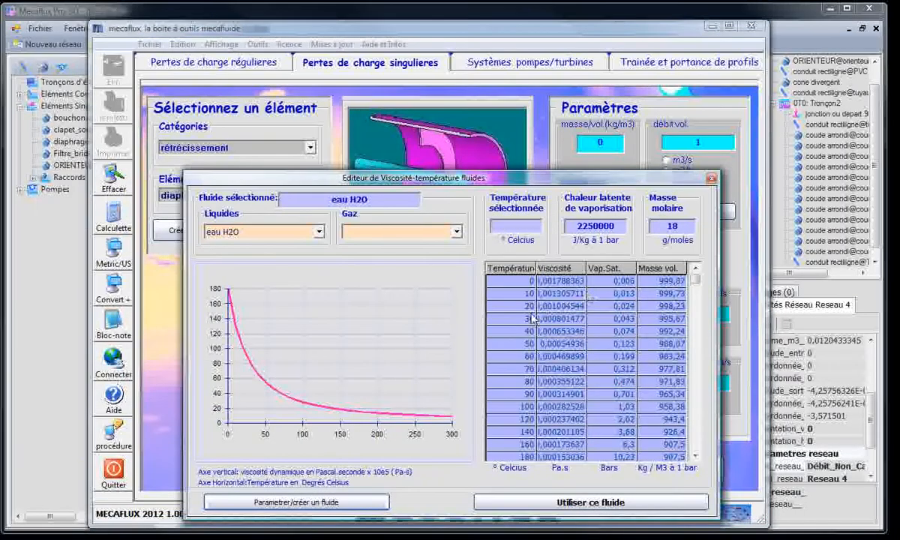
pyautogui.click(504, 315)
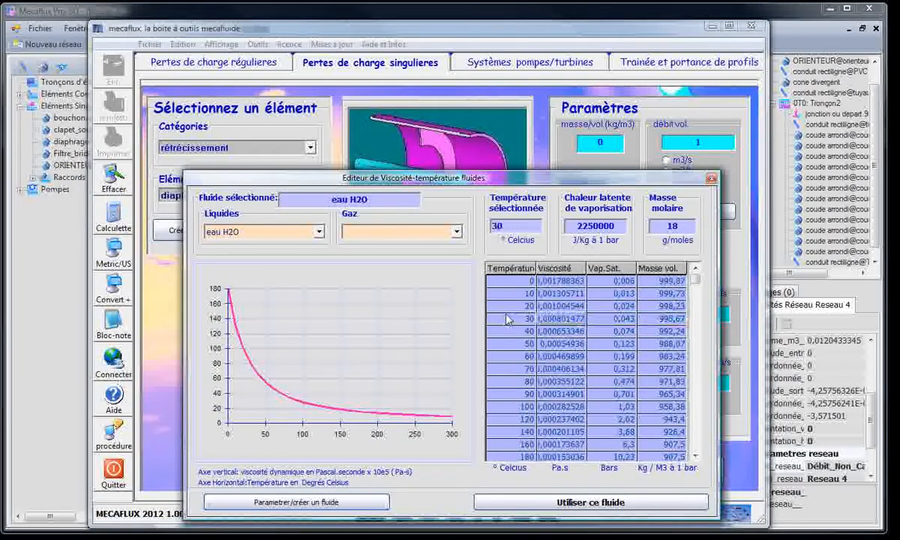
pyautogui.click(543, 503)
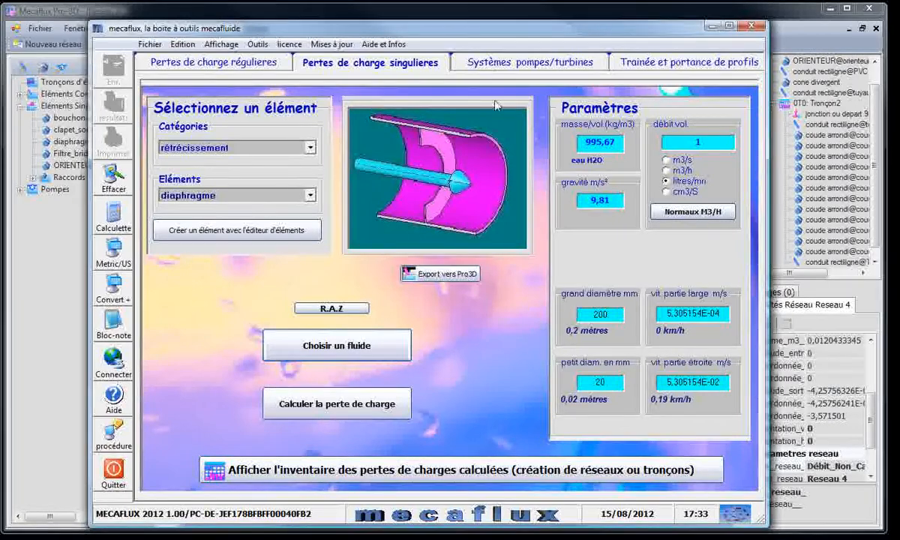
# Step: Export the diaphragm to the singular elements library of Mecaflux Pro-3D and return to the network
pyautogui.click(449, 275)
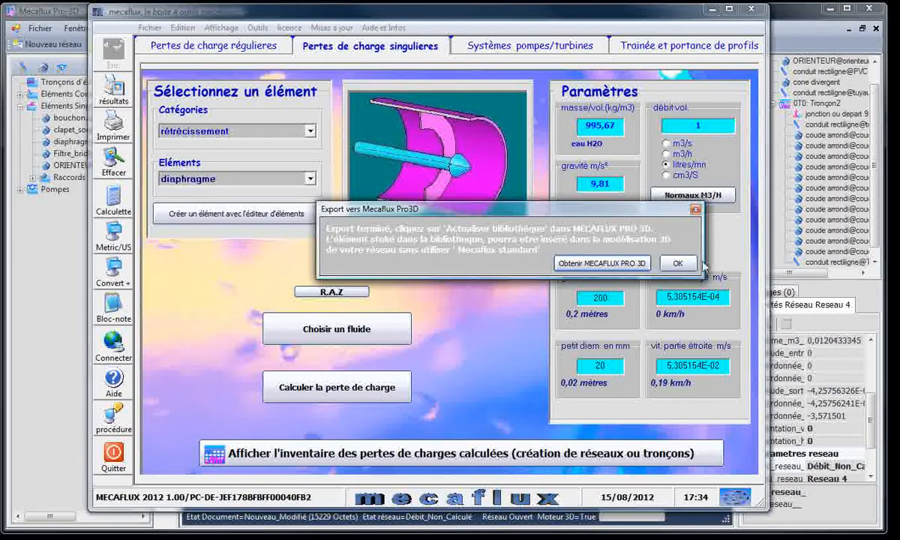
pyautogui.click(676, 263)
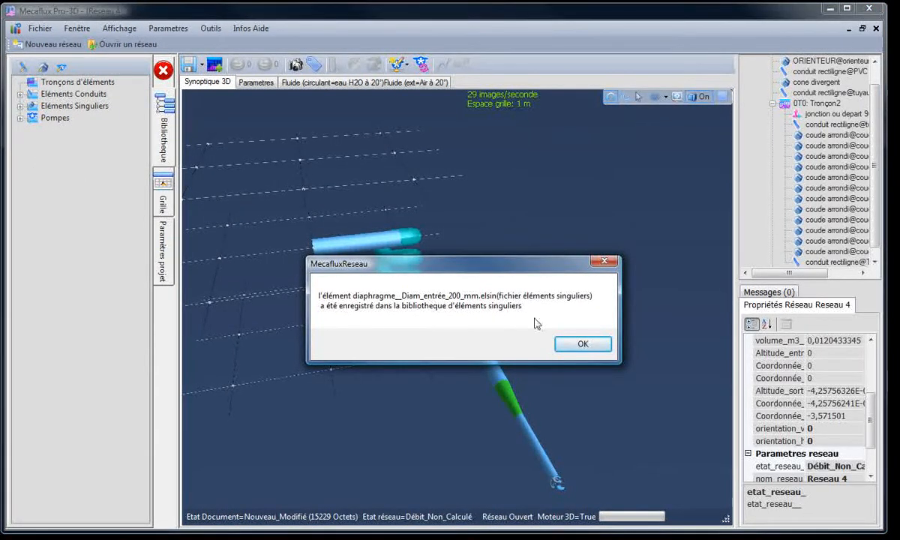
pyautogui.click(582, 344)
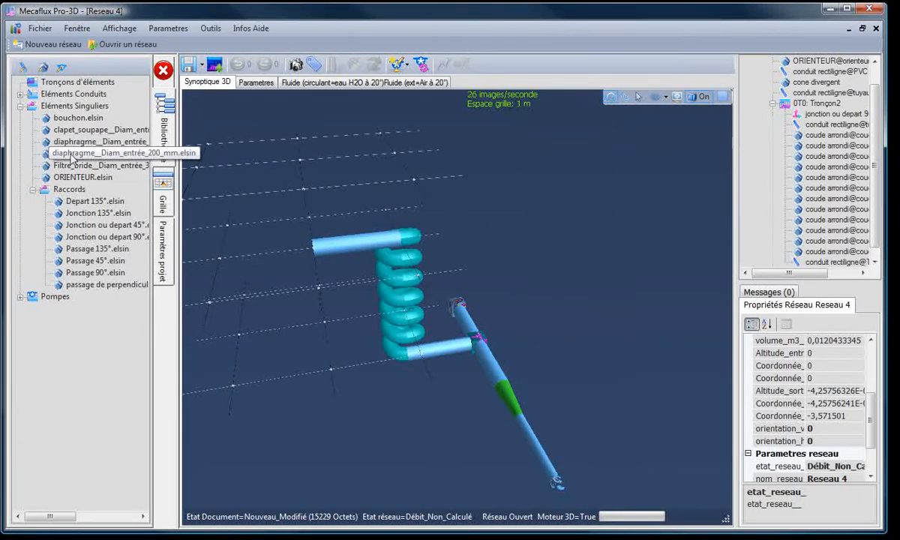
# Step: Insert the library element diaphragme__Diam_entrée_200_mm.elsin at the free end of the conduit after the coil and inspect it
pyautogui.moveTo(71, 157); pyautogui.dragTo(326, 252)
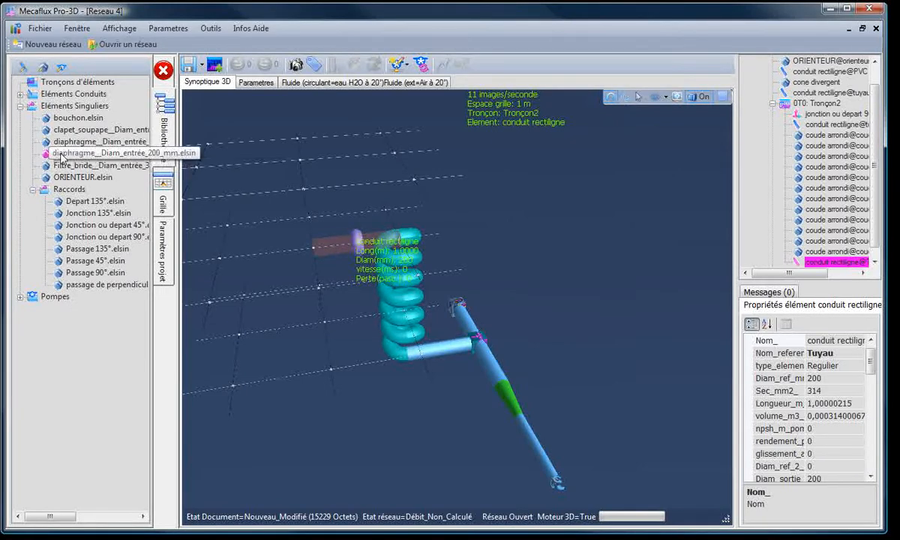
pyautogui.moveTo(62, 157); pyautogui.dragTo(311, 255)
pyautogui.scroll(5, 405, 241)
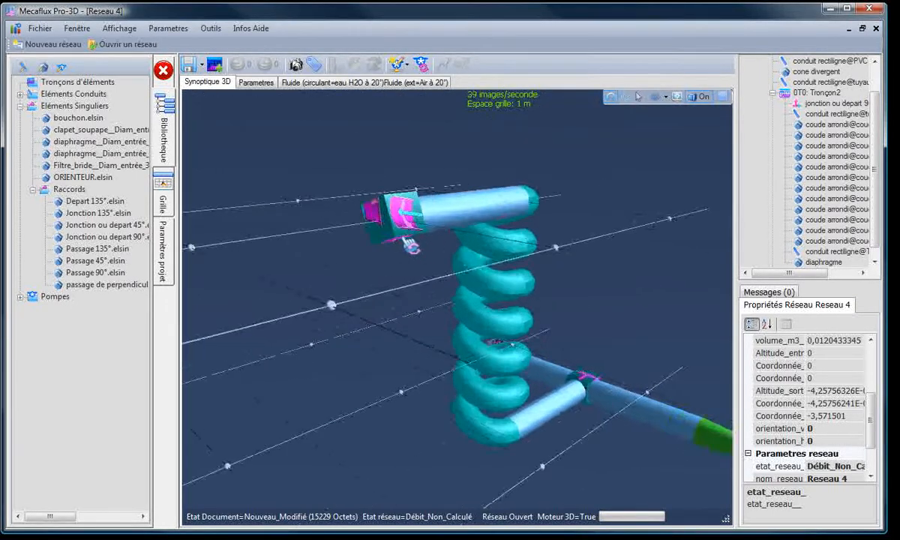
pyautogui.scroll(3, 405, 255)
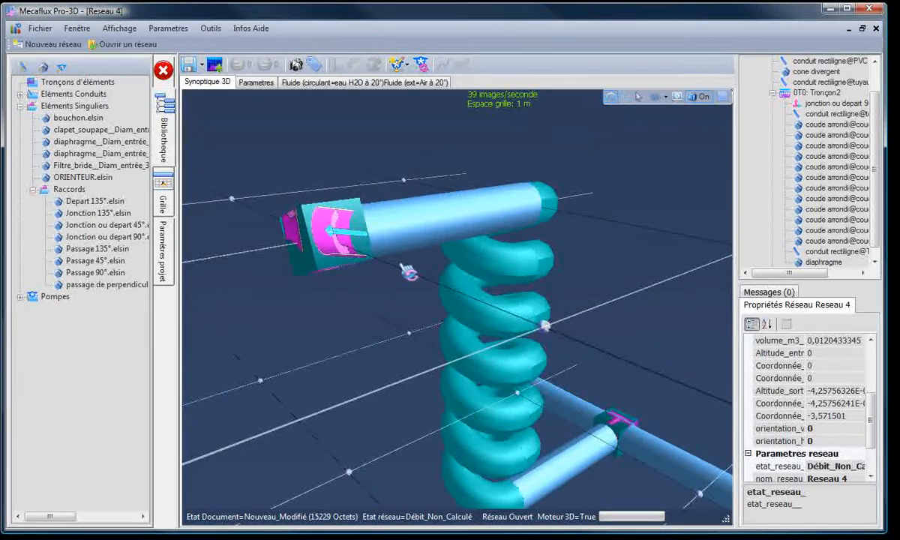
pyautogui.moveTo(370, 316); pyautogui.dragTo(370, 315)
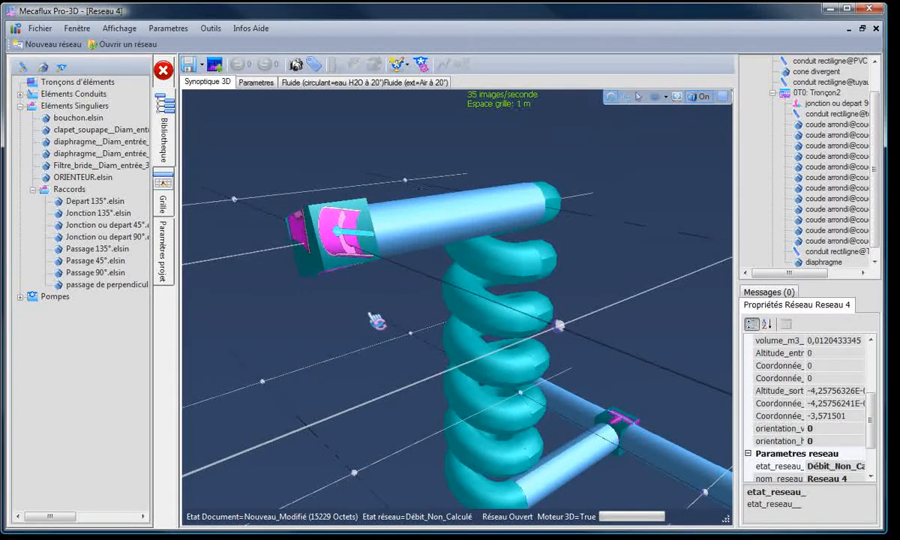
pyautogui.scroll(-5, 375, 321)
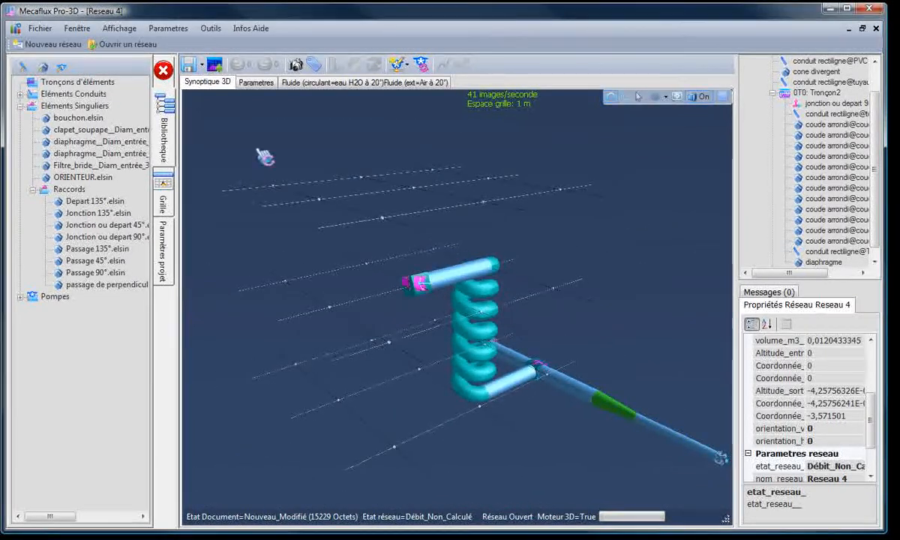
pyautogui.moveTo(264, 156)
pyautogui.mouseDown()
pyautogui.moveTo(317, 152)
pyautogui.moveTo(257, 151)
pyautogui.mouseUp()
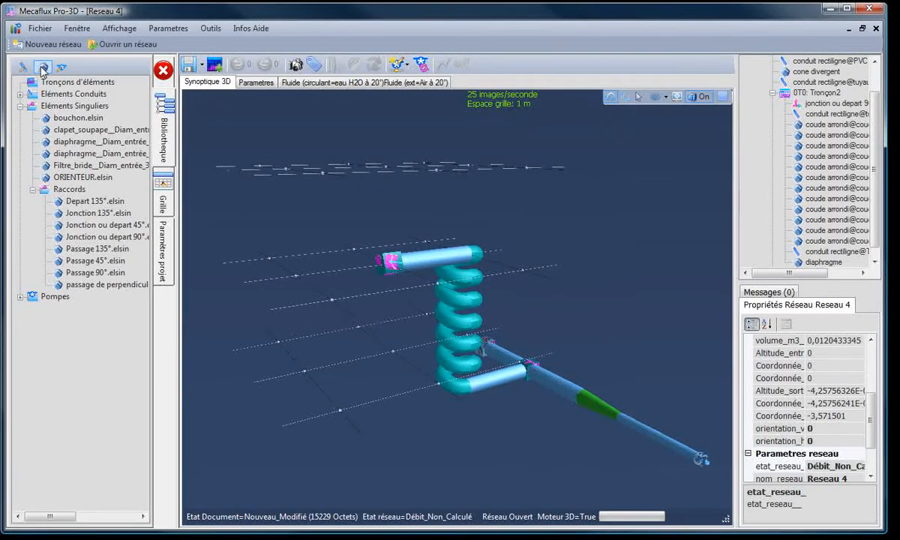
# Step: Open the singular element editor to view its variable parameter settings, close it and review the network
pyautogui.click(21, 106)
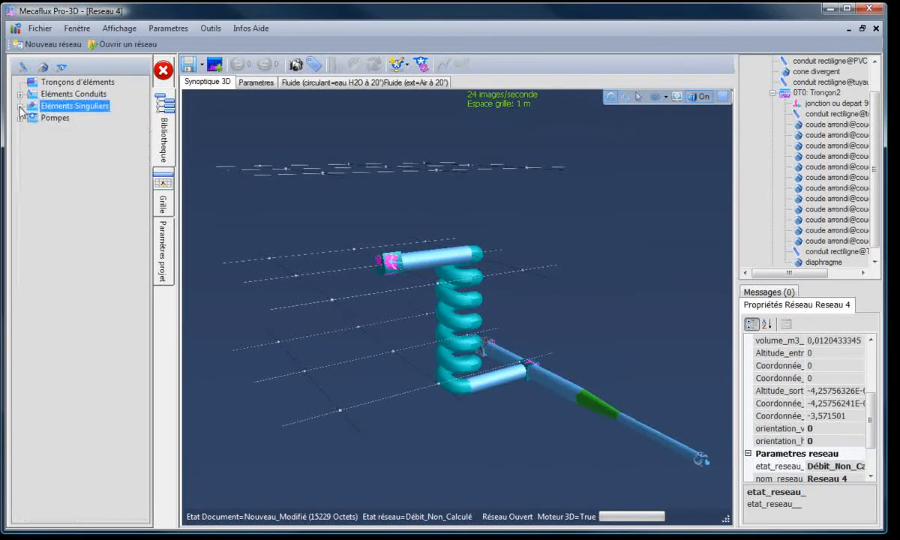
pyautogui.click(43, 68)
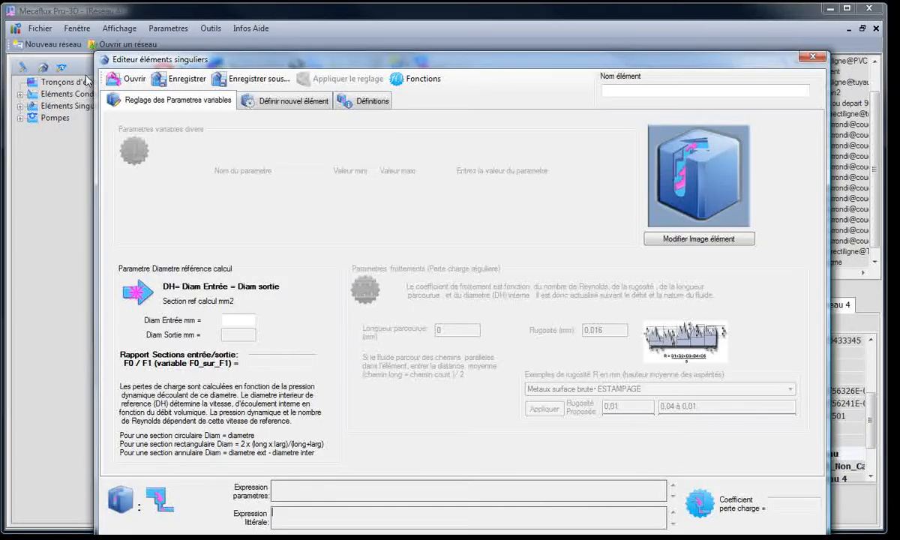
pyautogui.moveTo(219, 57); pyautogui.dragTo(221, 33)
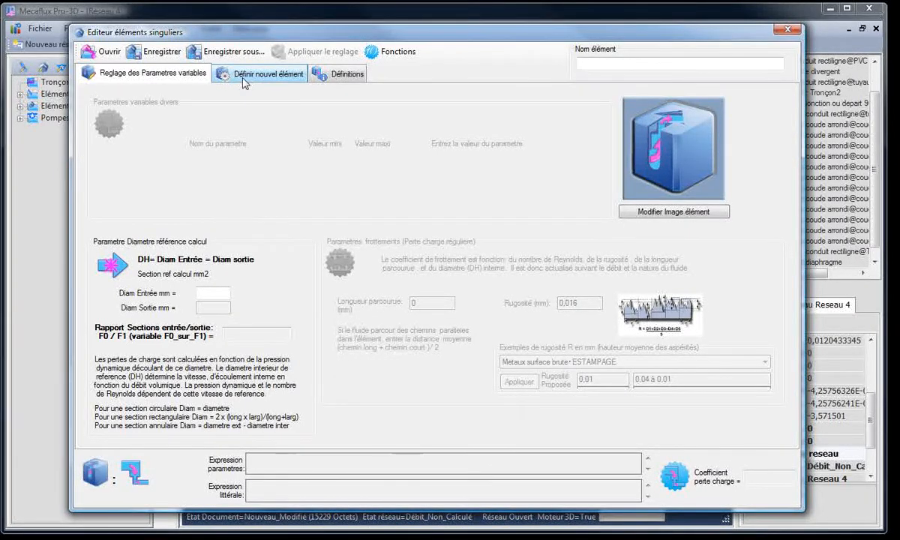
pyautogui.moveTo(294, 36); pyautogui.dragTo(286, 36)
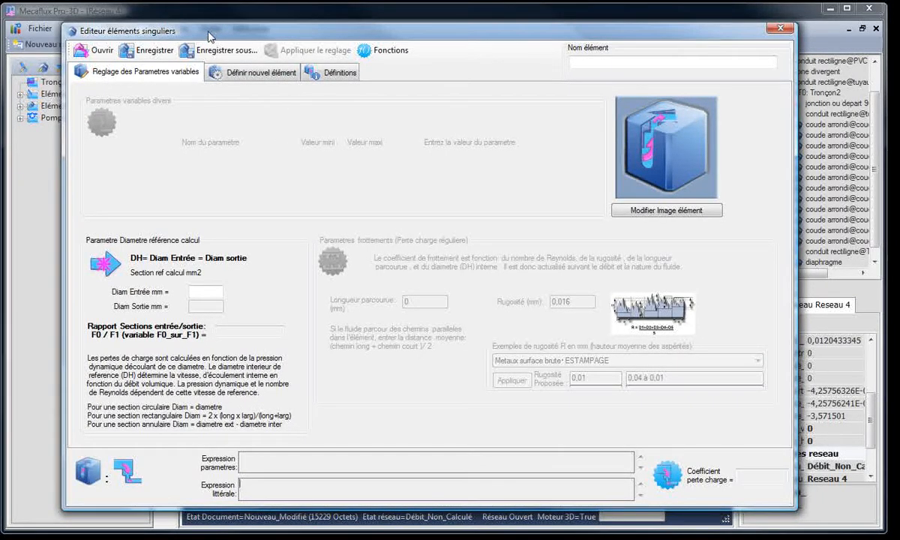
pyautogui.click(779, 30)
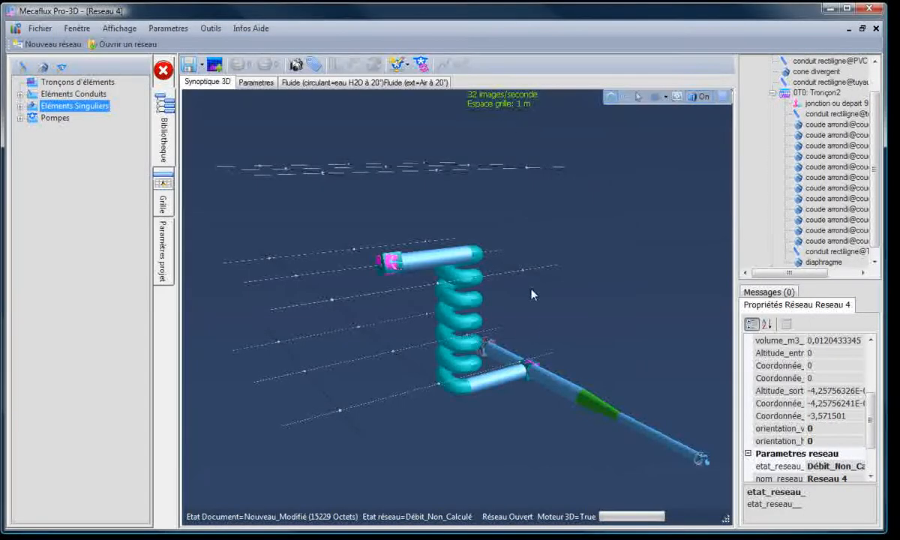
pyautogui.moveTo(509, 422); pyautogui.dragTo(381, 403)
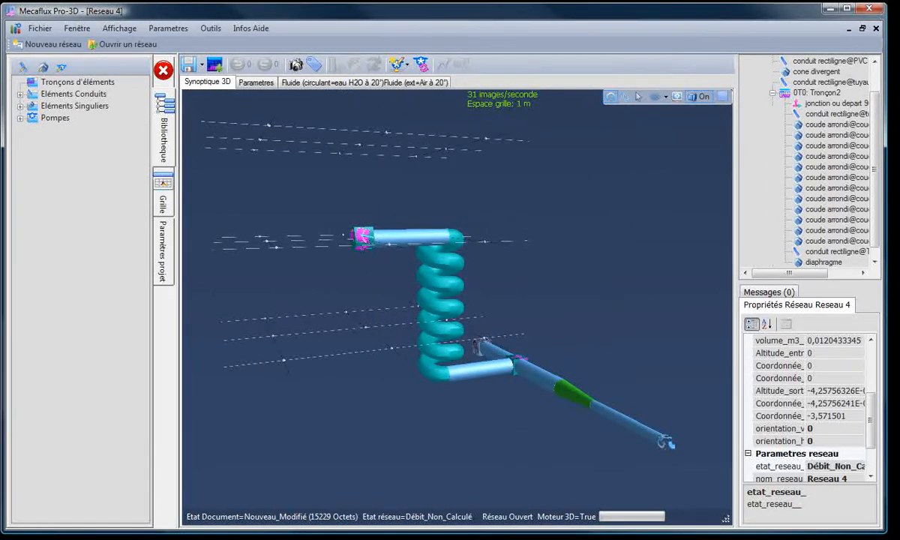